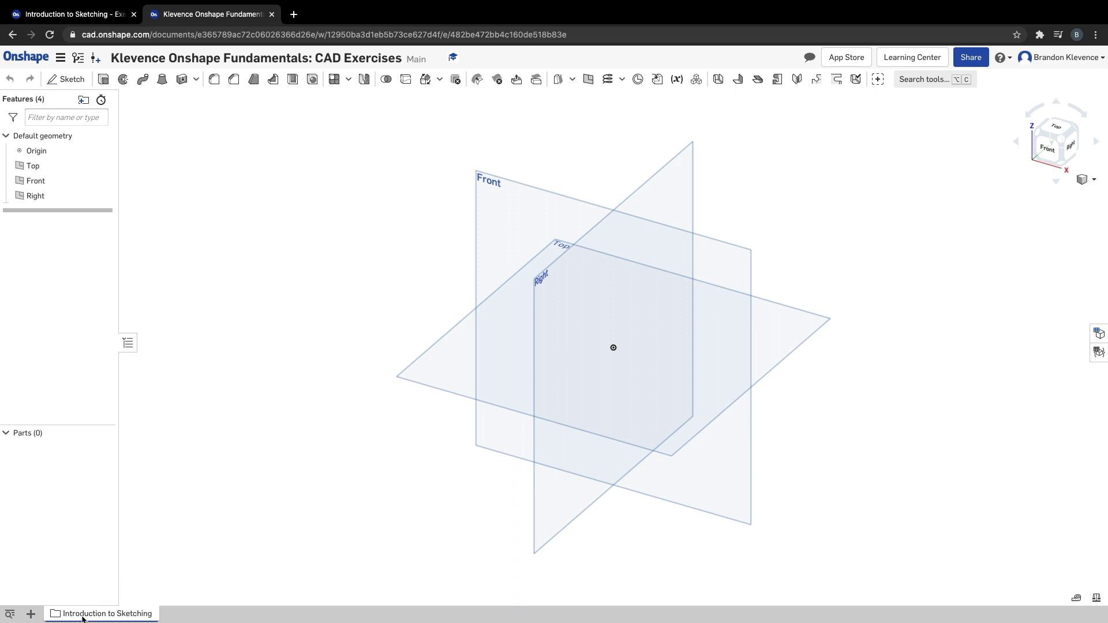
Step: Open the Introduction to Sketching folder, hide the Right and Front planes, and switch to Top view
left_click(64, 616)
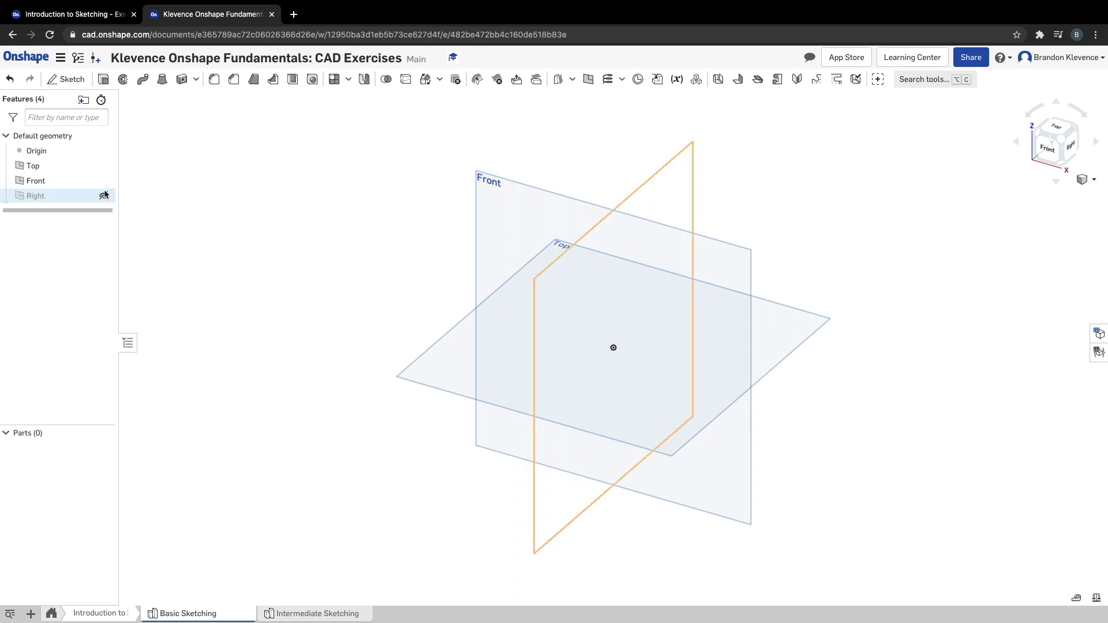
left_click(104, 197)
left_click(104, 181)
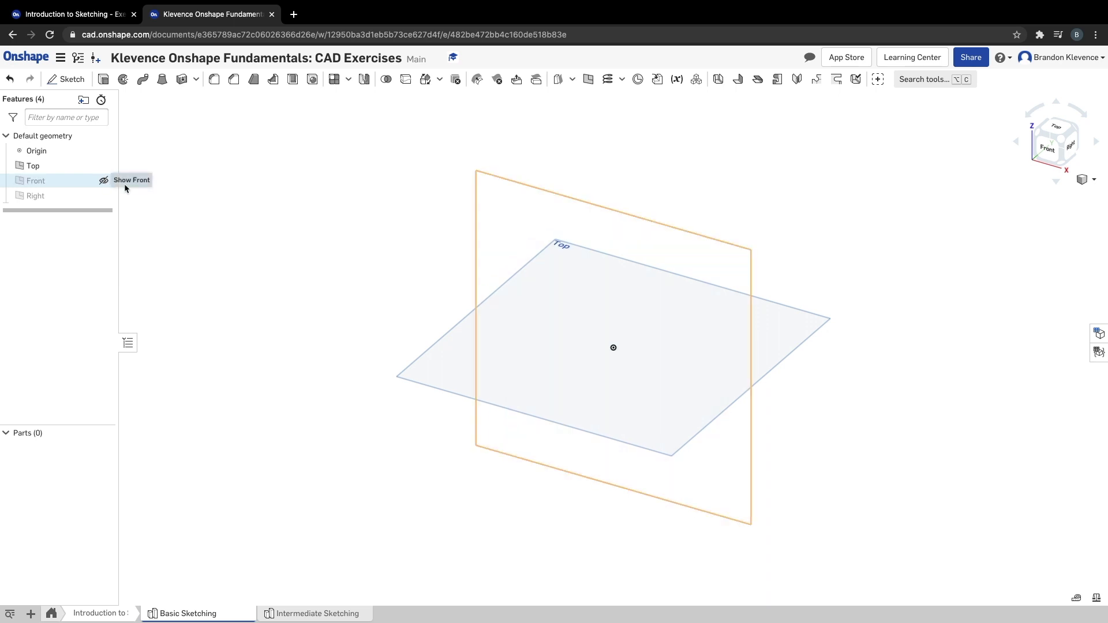
left_click(1051, 125)
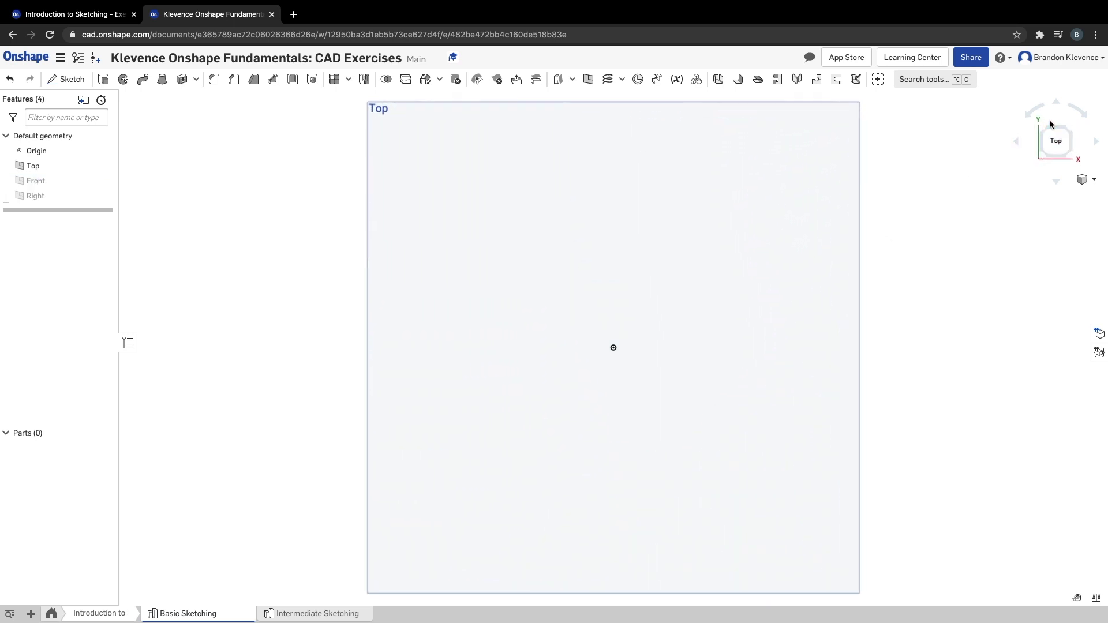
Step: Start a sketch on the Top plane with two concentric circles centred on the origin
left_click(67, 81)
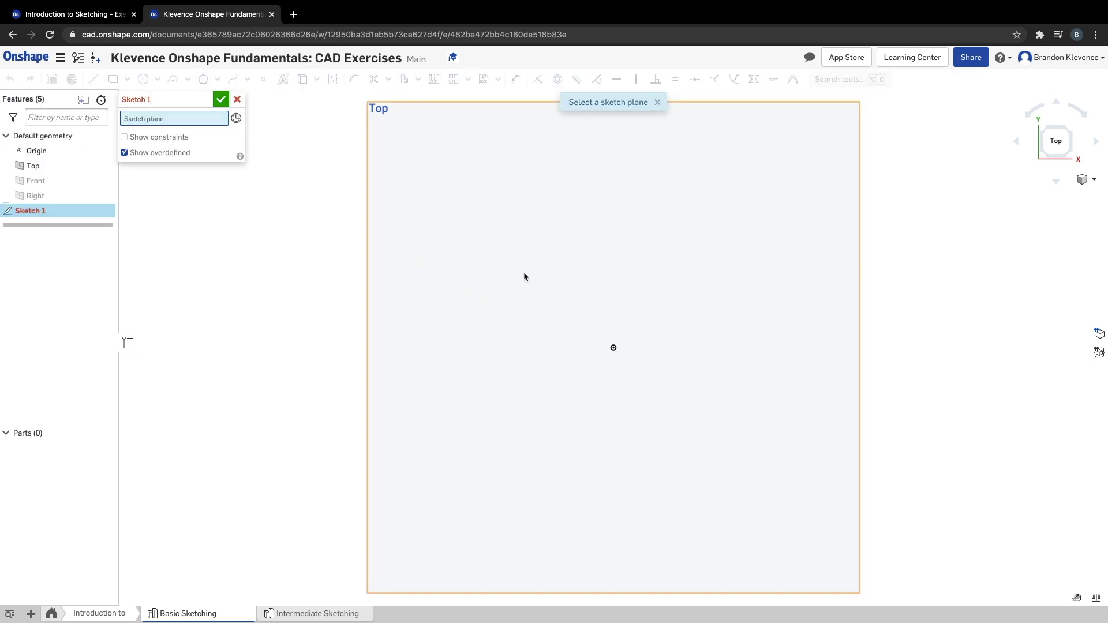
left_click(597, 286)
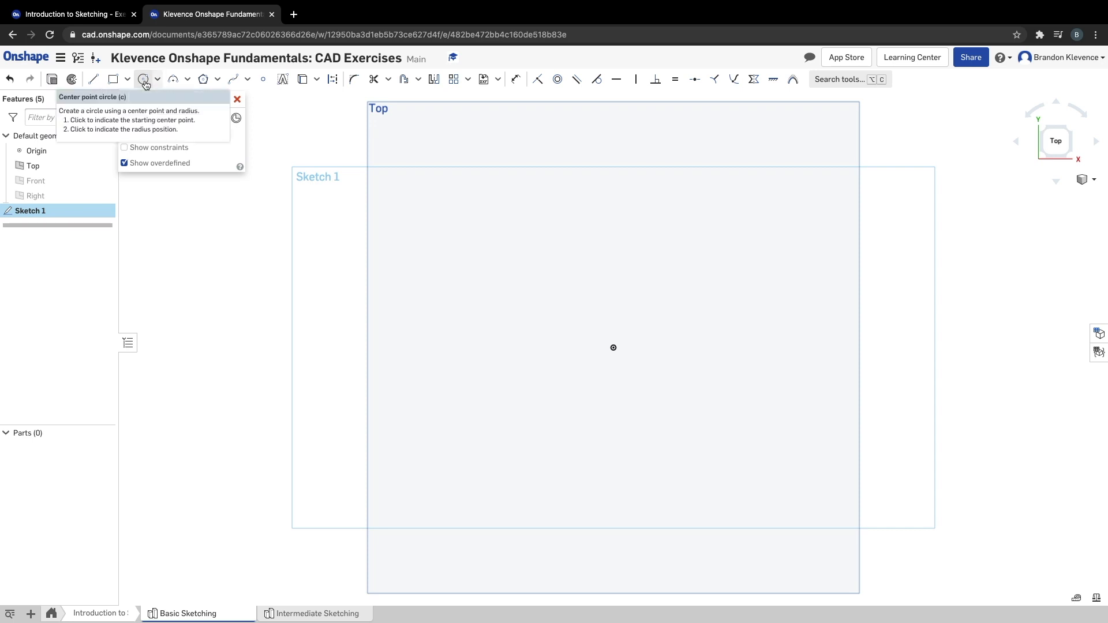
left_click(144, 81)
left_click(614, 348)
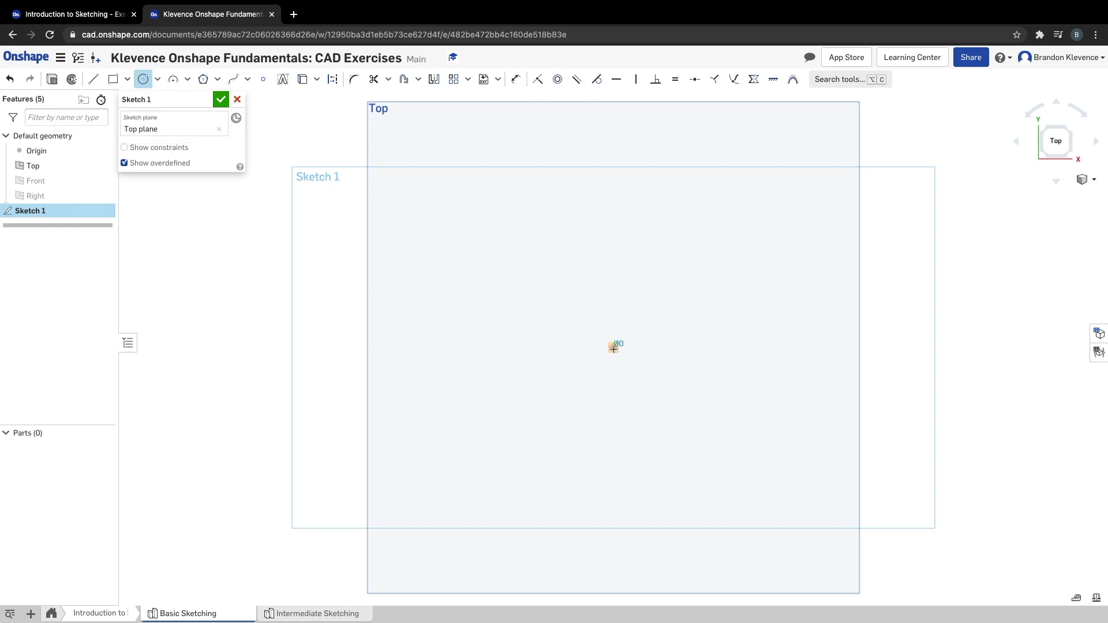
left_click(682, 440)
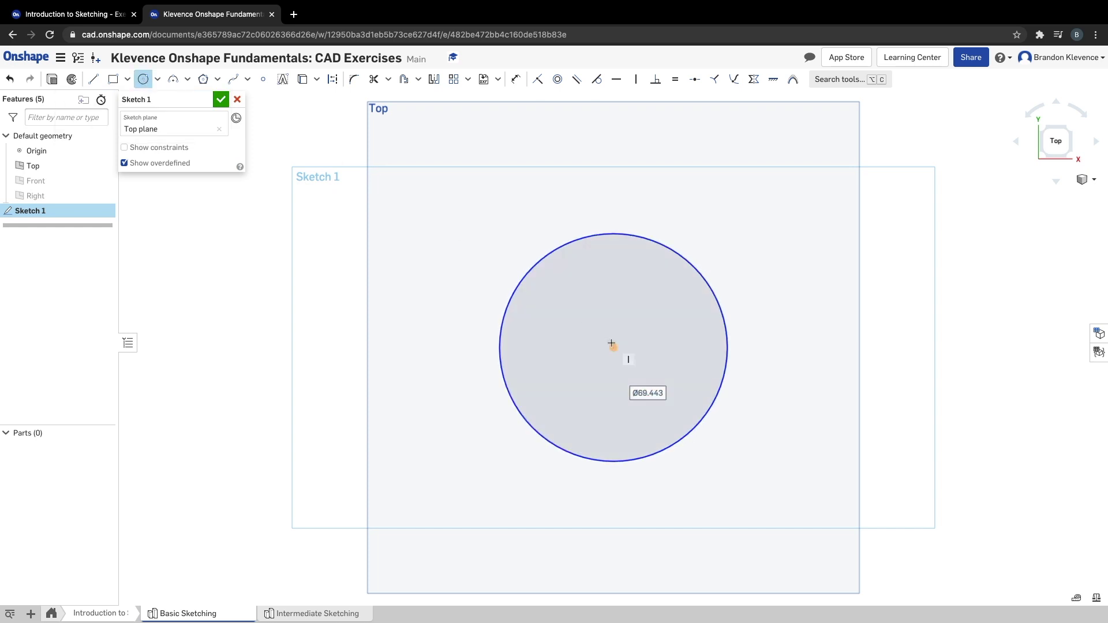
left_click(614, 348)
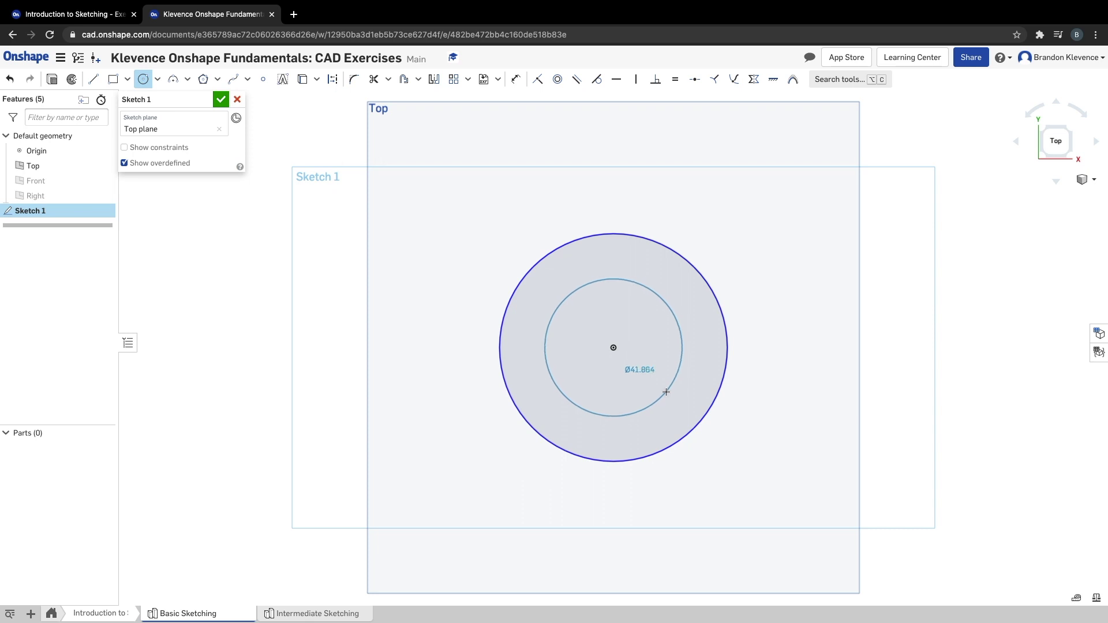
left_click(666, 392)
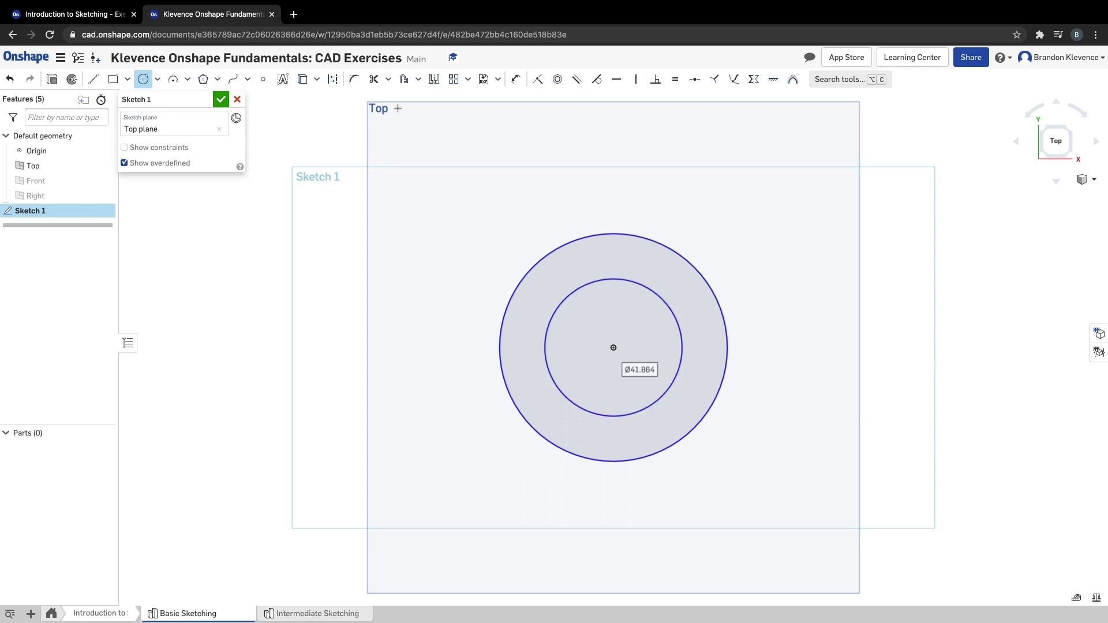
Step: Draw the closed slotted-tab outline from the outer circle's top to its bottom
left_click(93, 79)
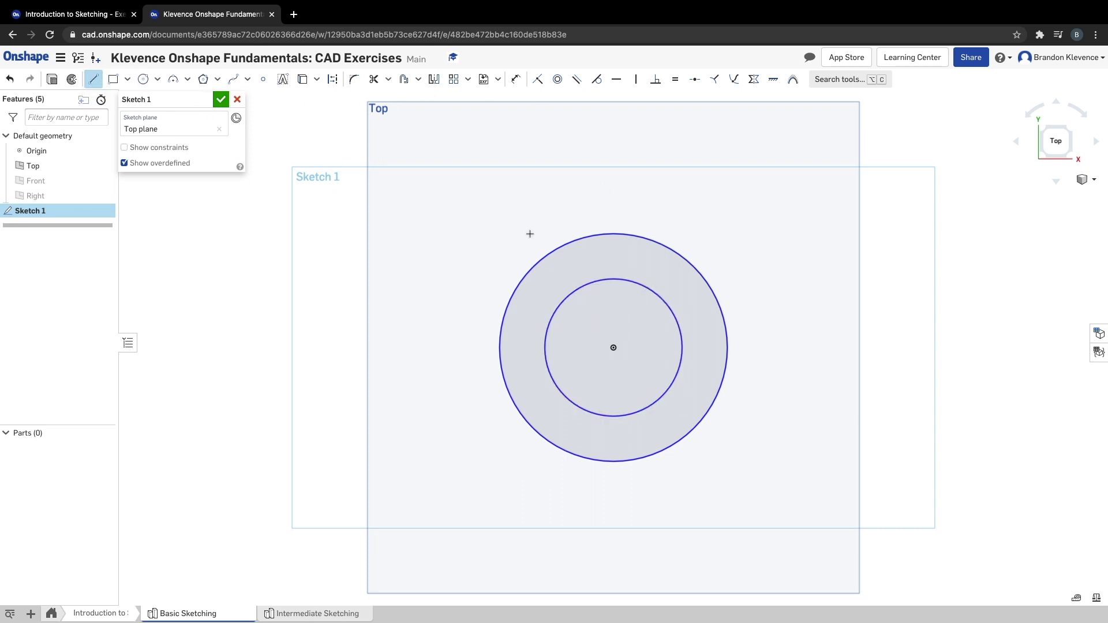
left_click(613, 234)
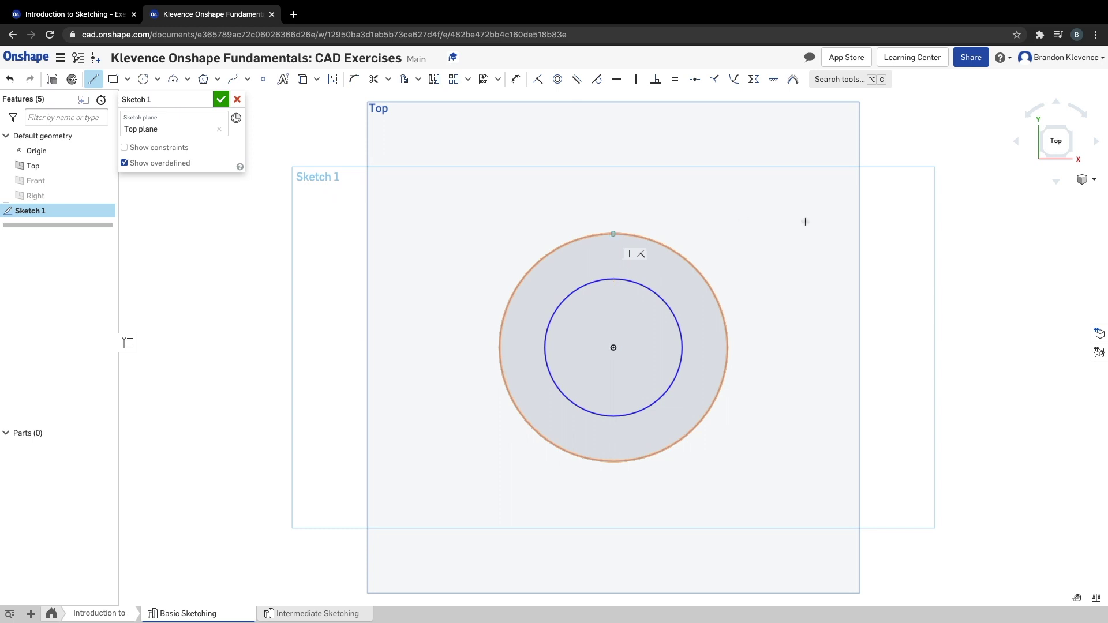
left_click(896, 234)
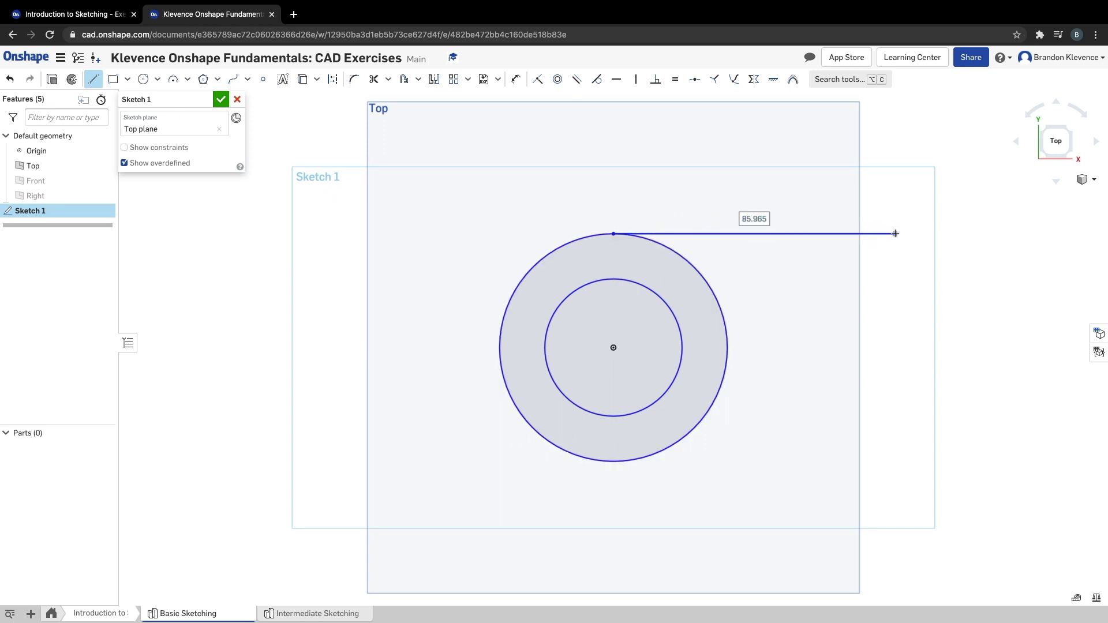
left_click(895, 304)
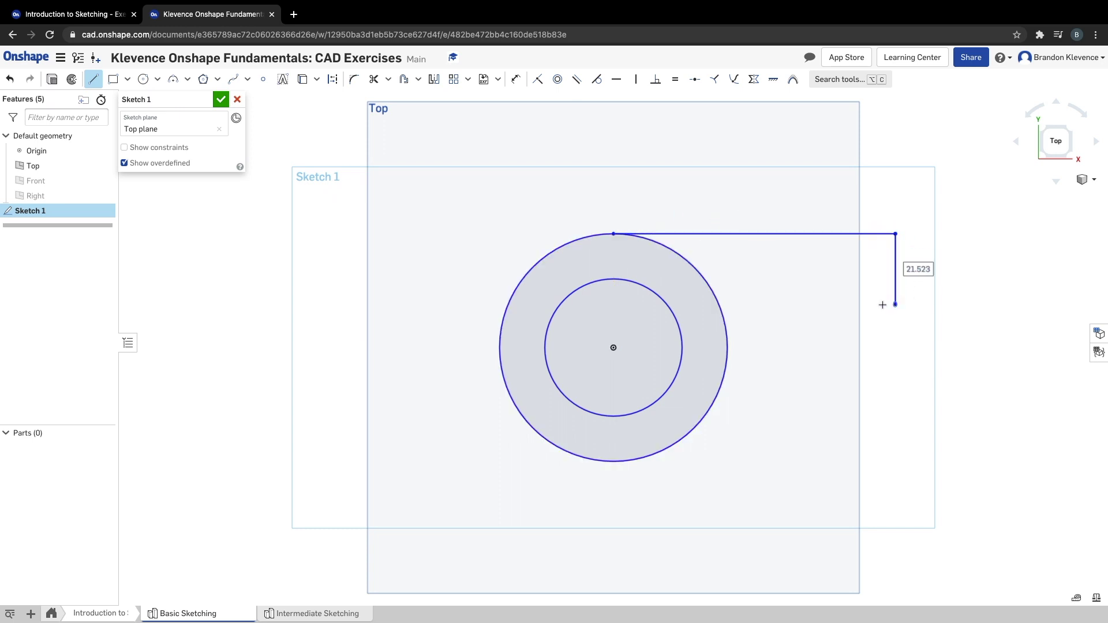
left_click(830, 304)
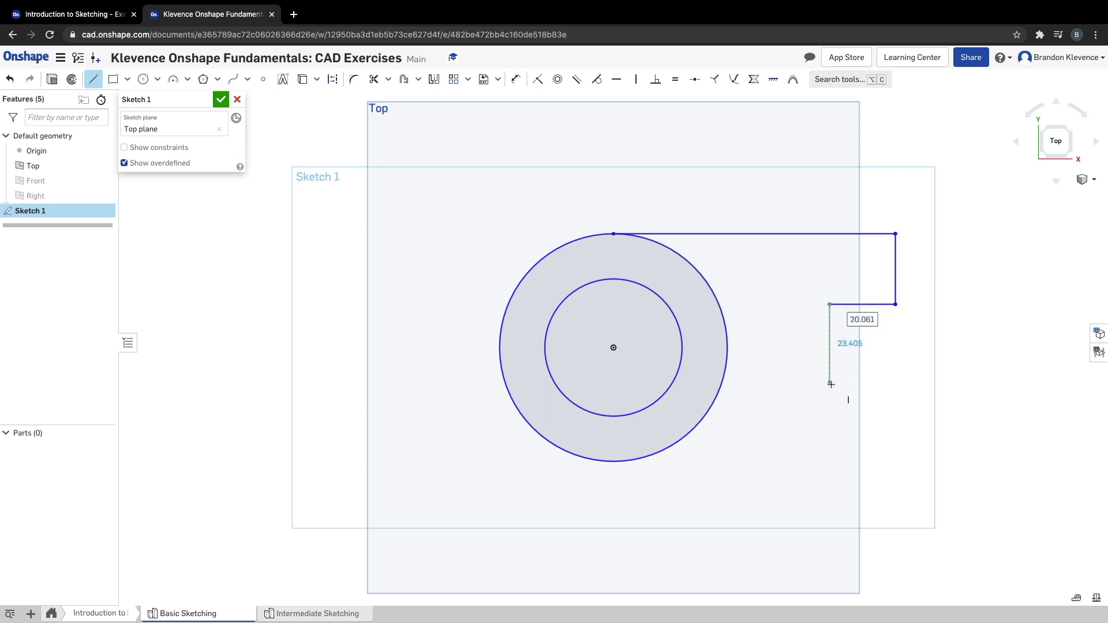
left_click(830, 385)
left_click(897, 390)
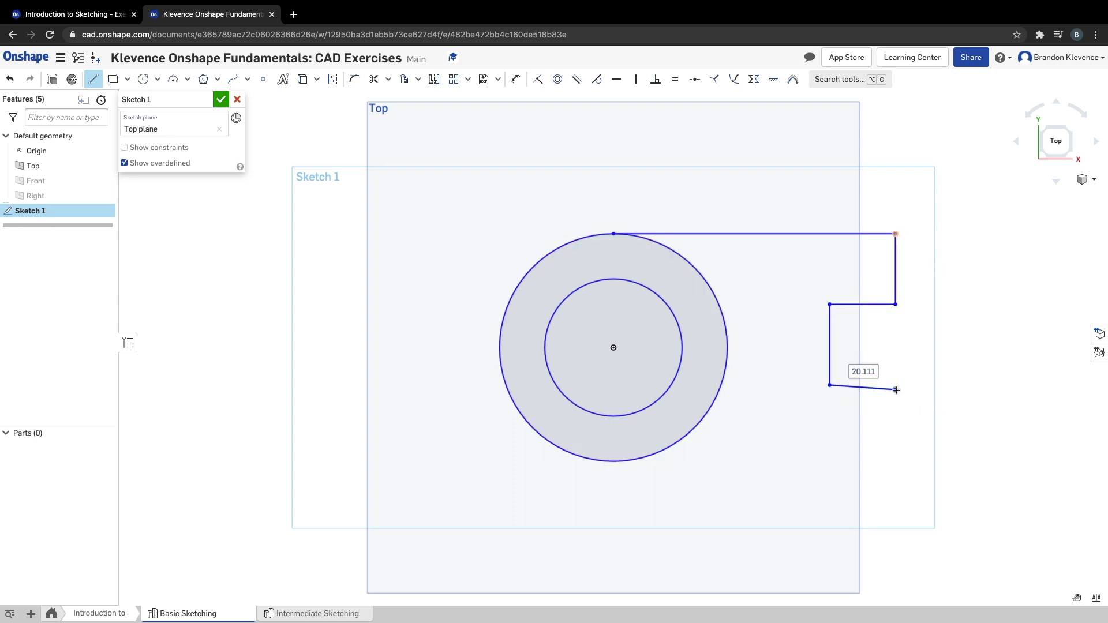
left_click(896, 468)
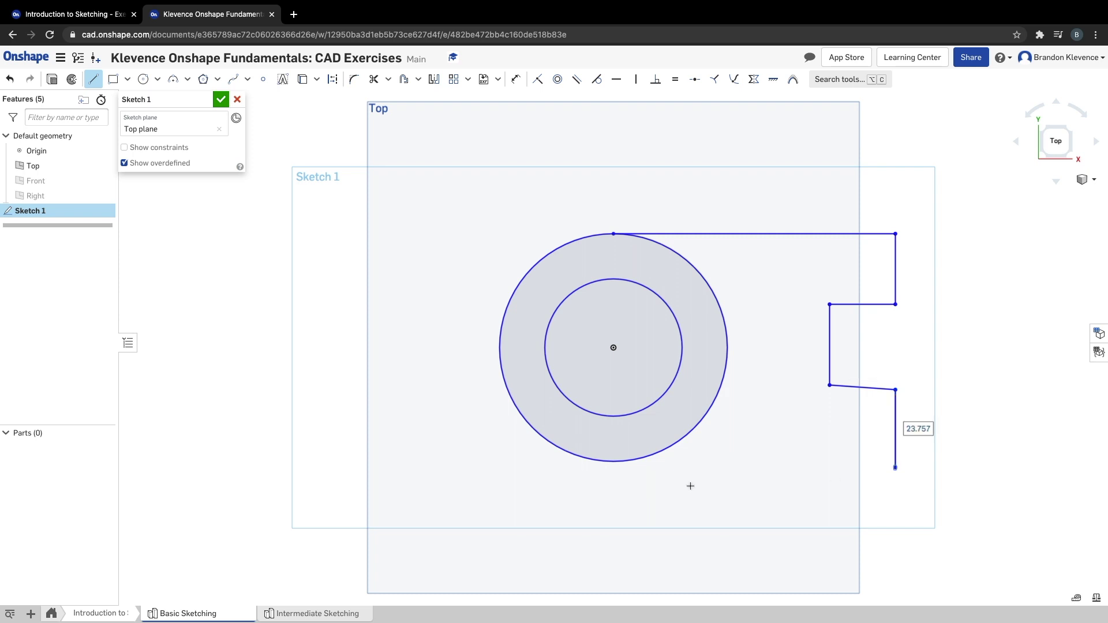
left_click(606, 462)
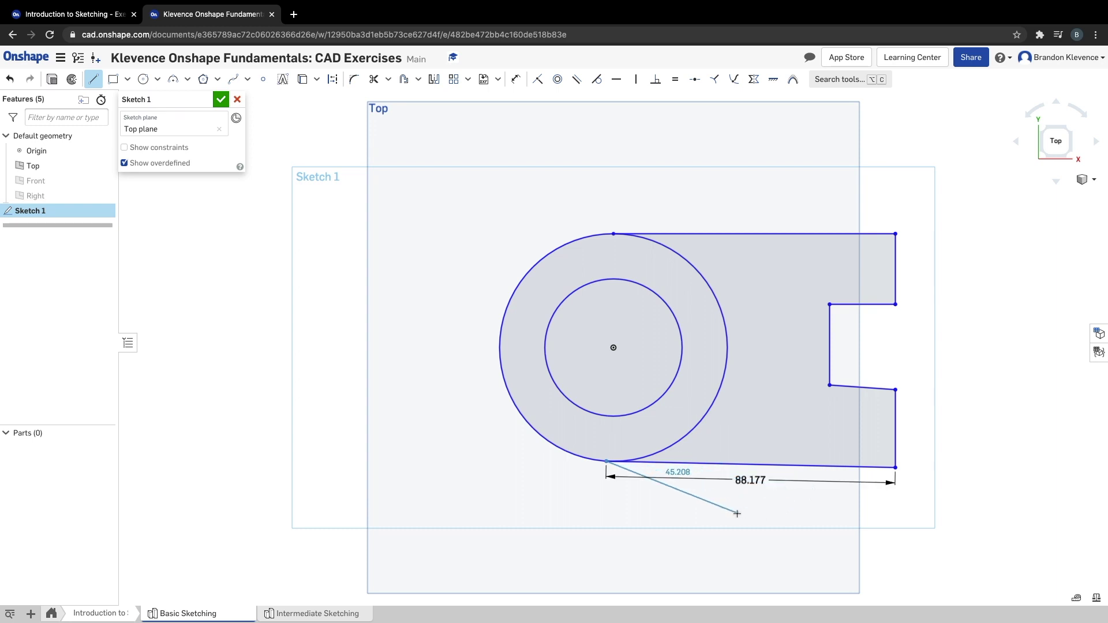
key("Escape")
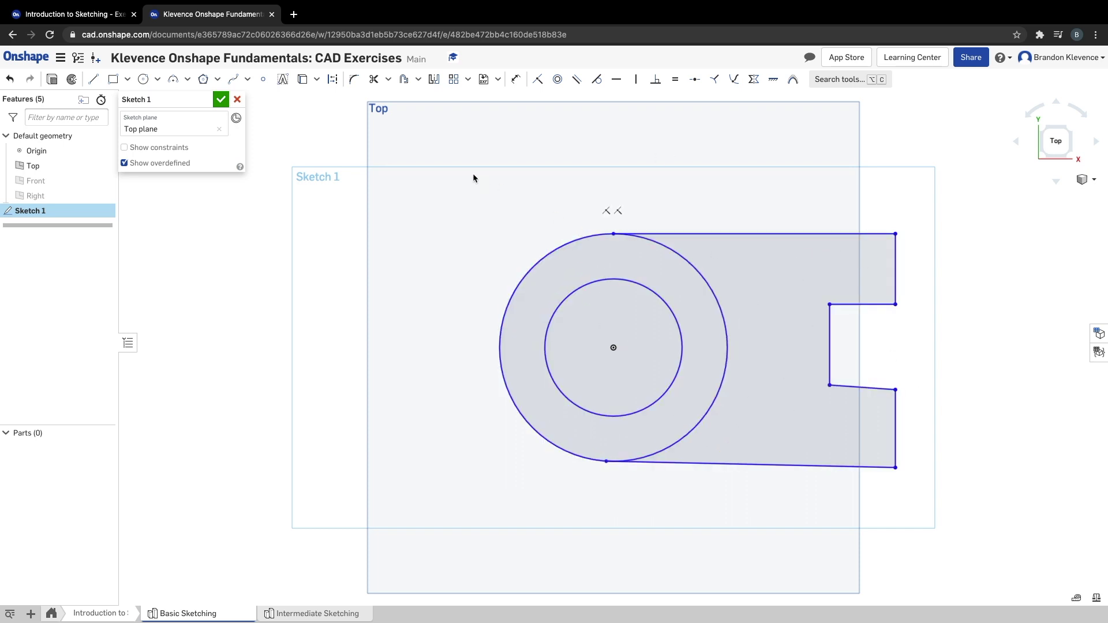
Step: Draw a construction line from the origin to the midpoint of the slot's inner edge
left_click(94, 80)
left_click(333, 81)
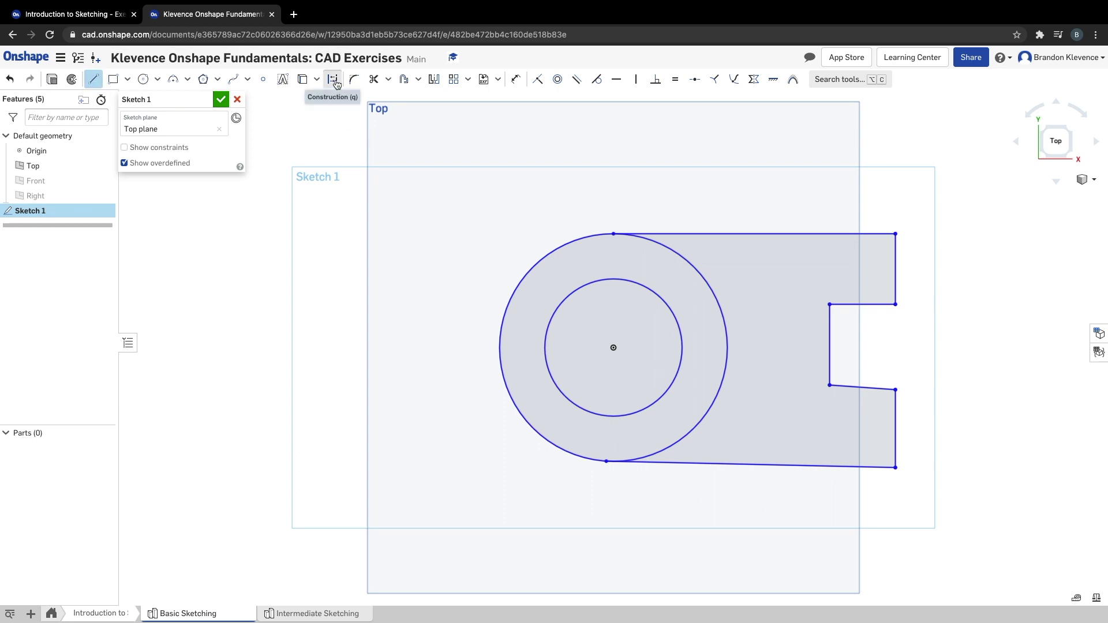
left_click(614, 349)
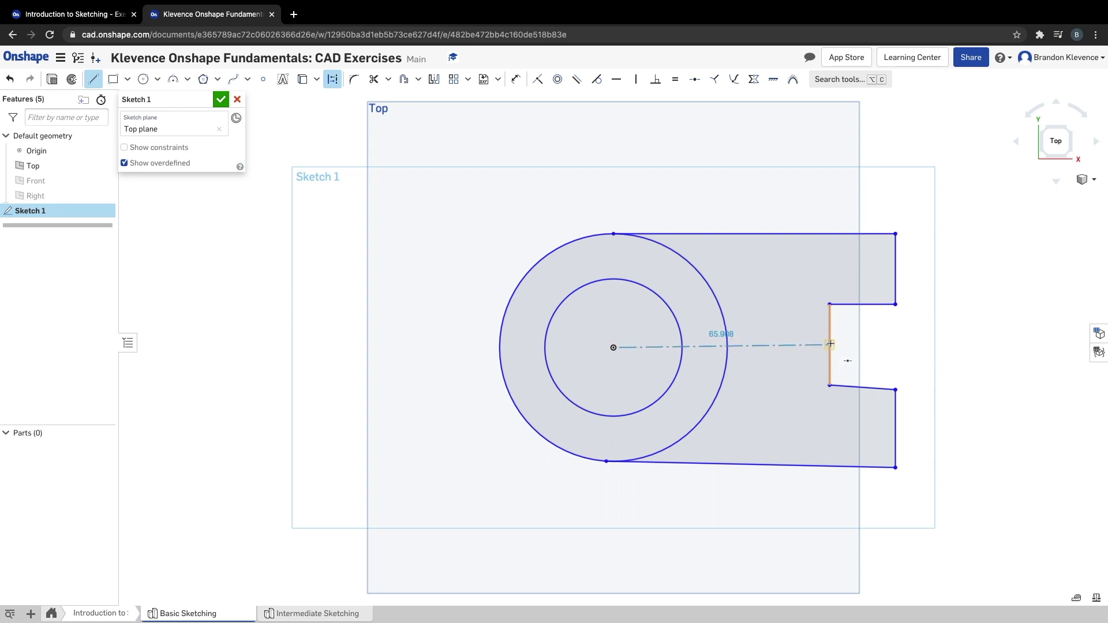
left_click(830, 345)
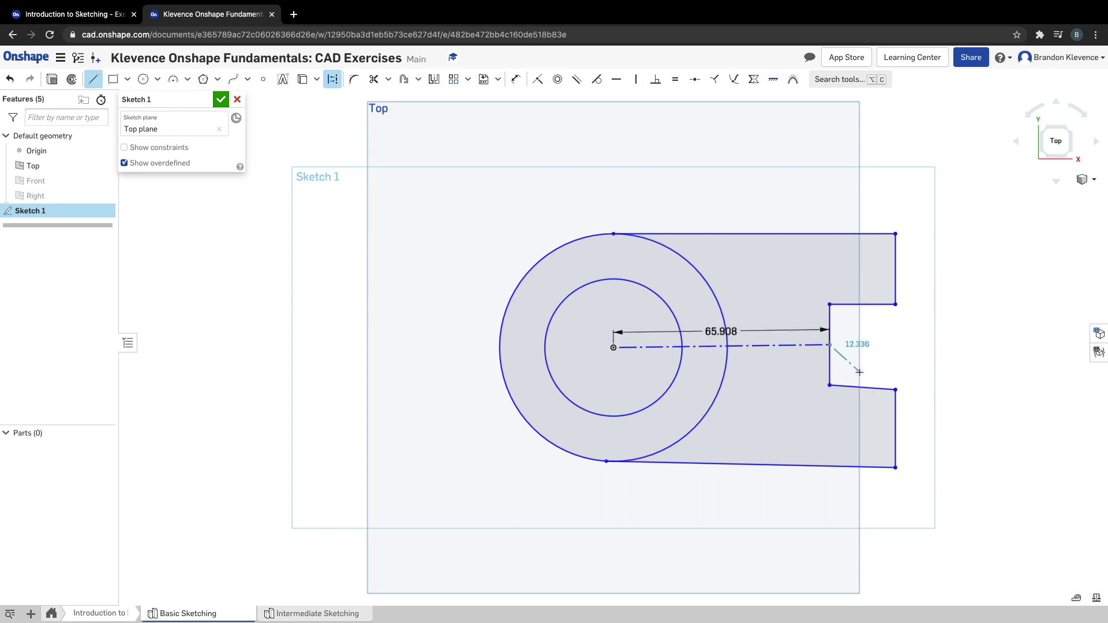
key("Escape")
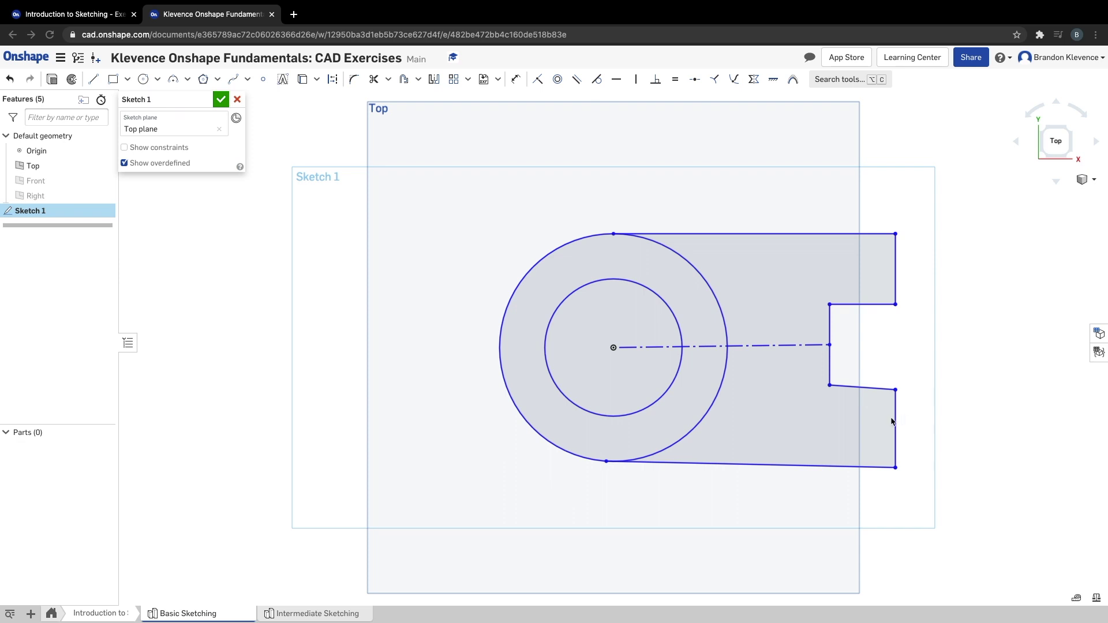
Step: Make the upper-right, inner slot and lower-right vertical edges equal in length
left_click(676, 82)
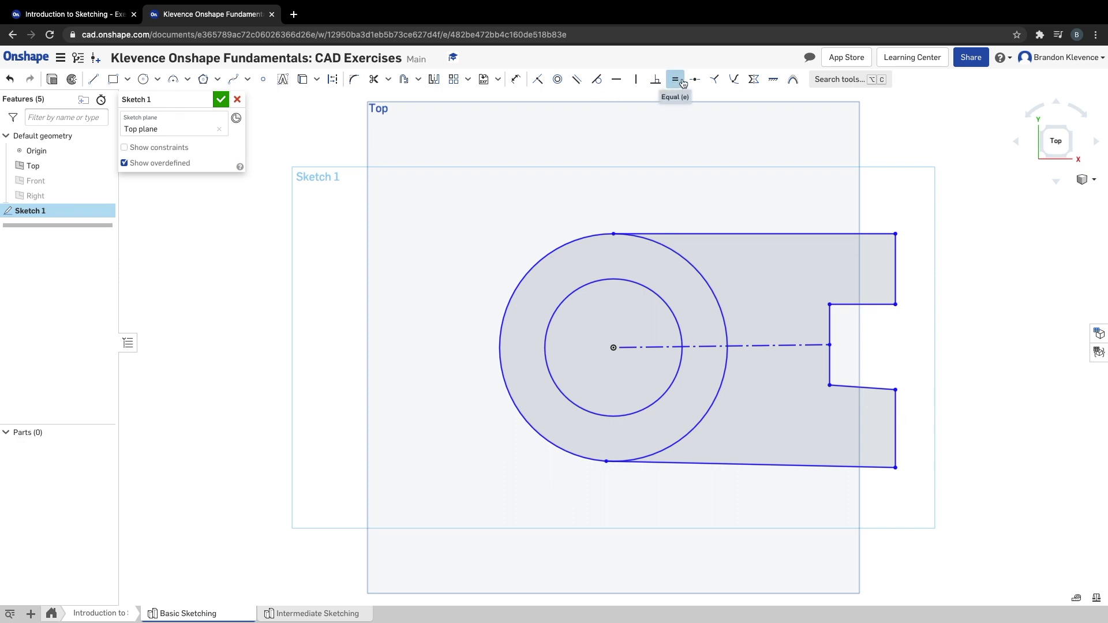
left_click(896, 267)
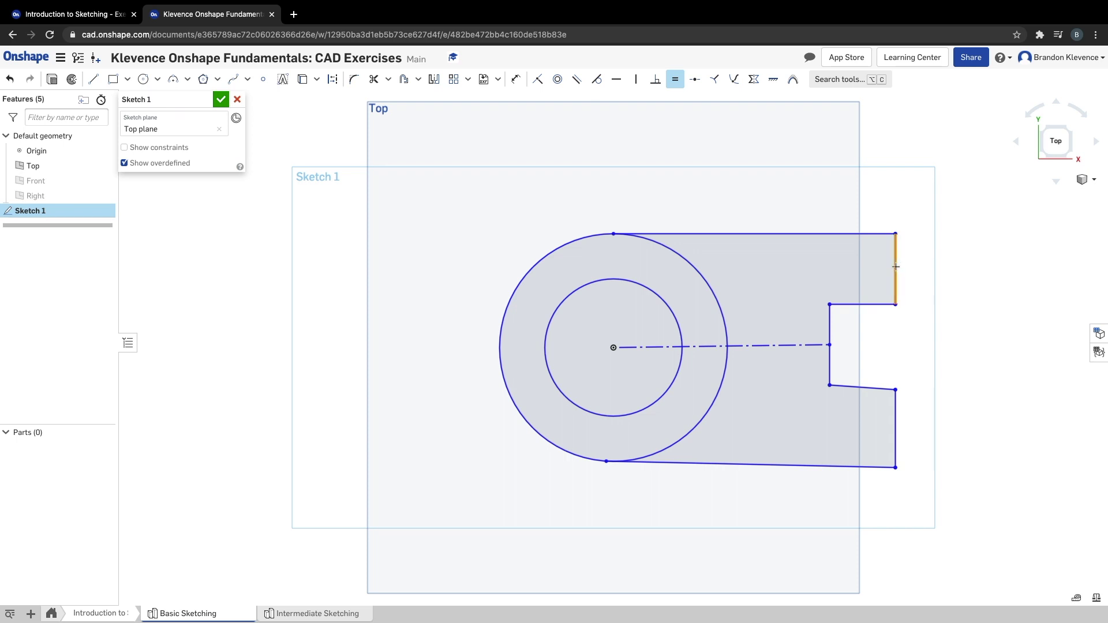
left_click(831, 323)
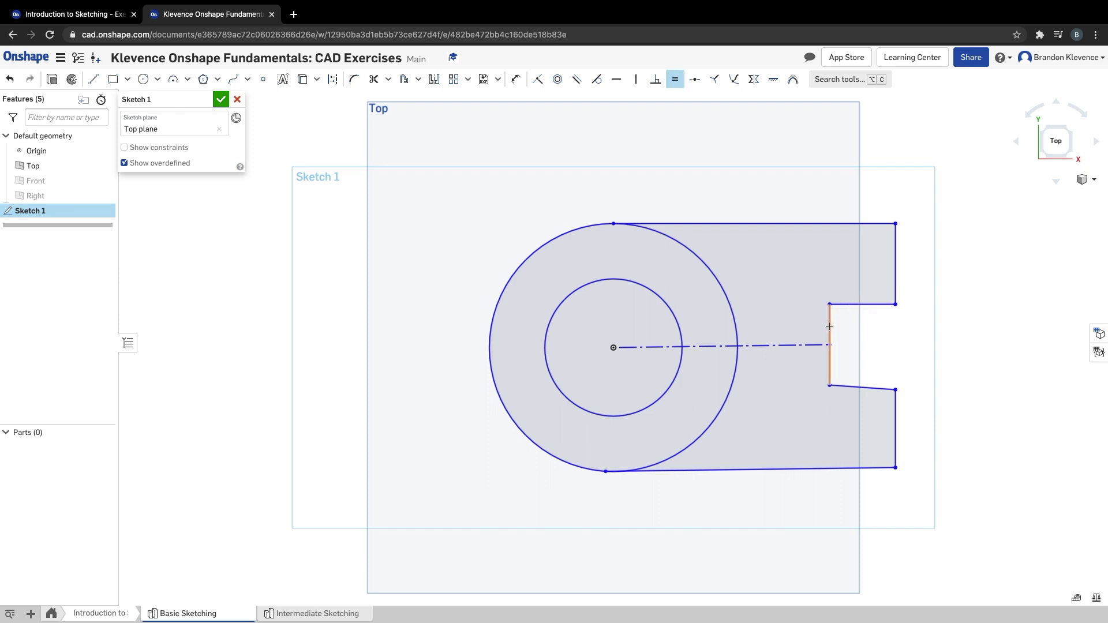
left_click(830, 326)
left_click(895, 407)
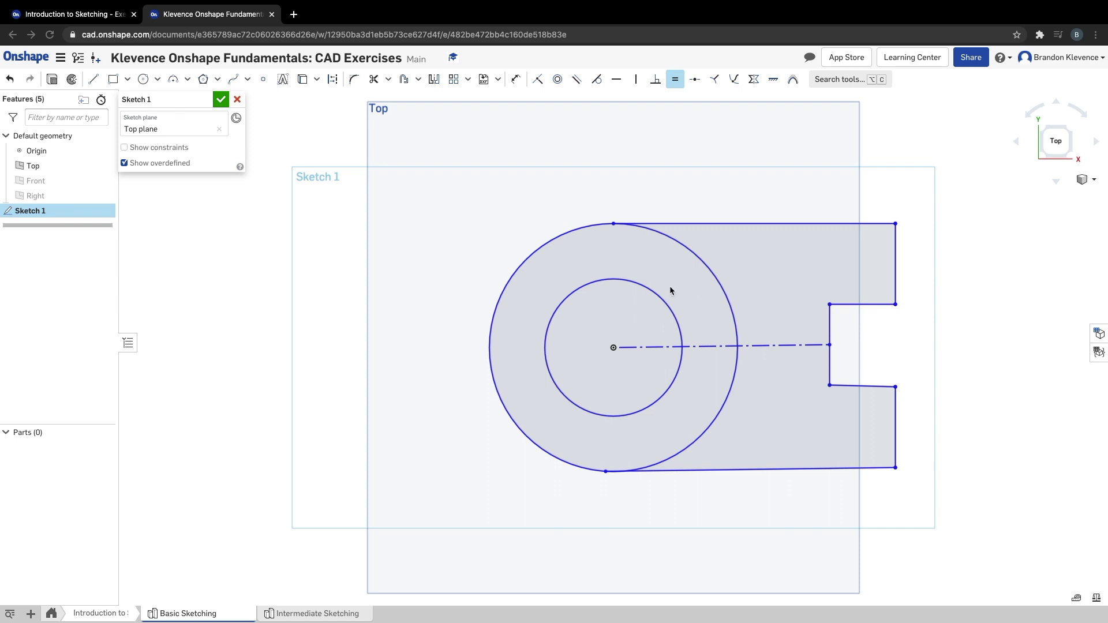
key("Escape")
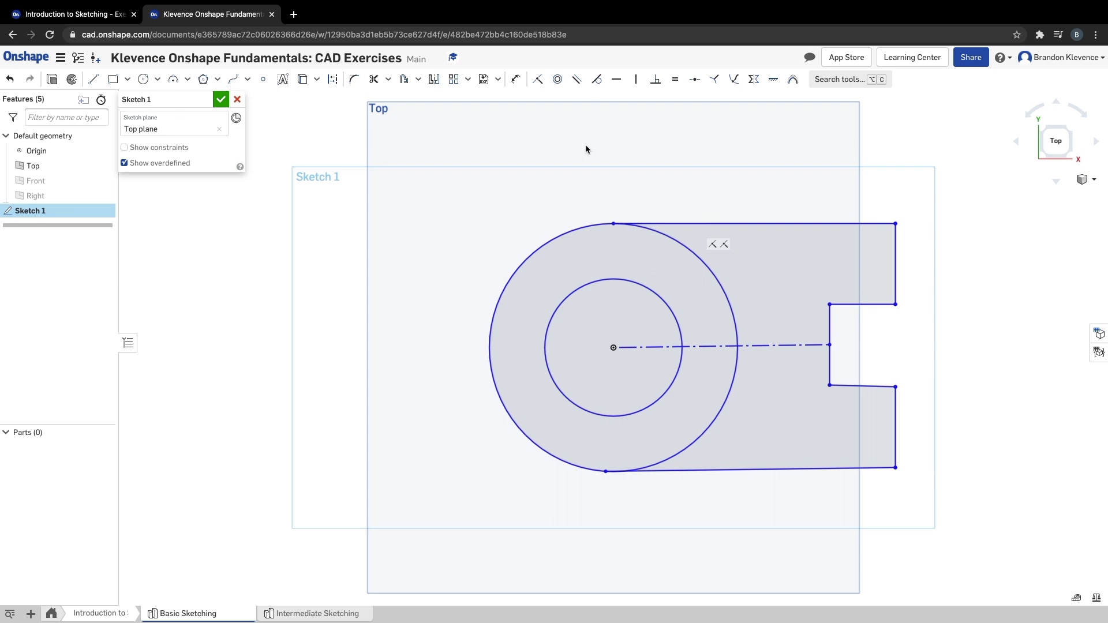
Step: Dimension the horizontal distance from the circles' centre to the tab's right edge (85.964)
left_click(650, 347)
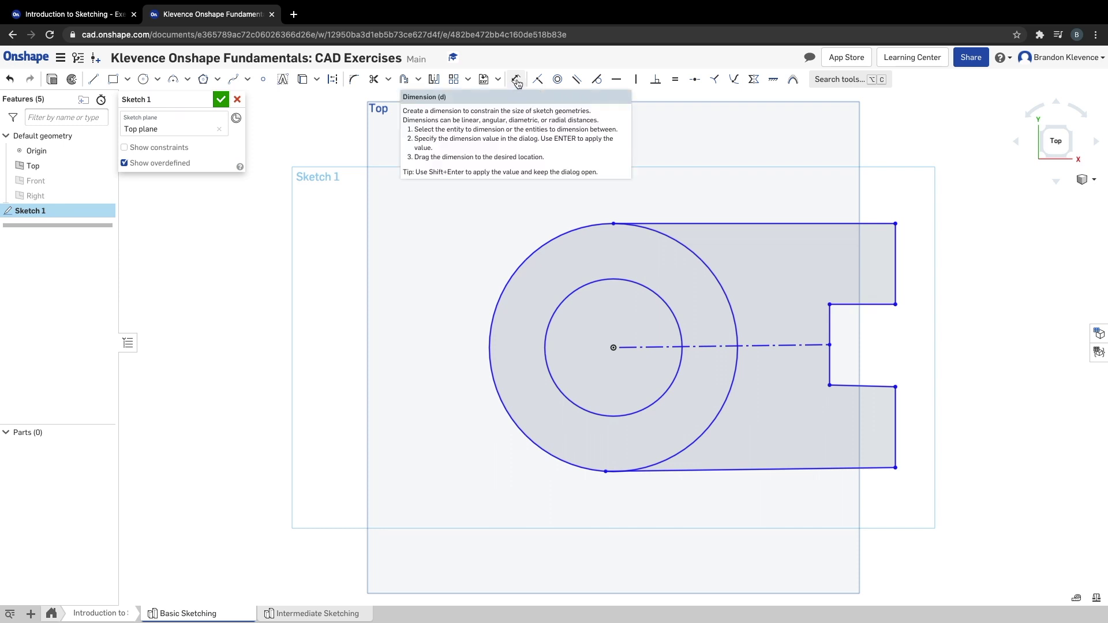
left_click(517, 81)
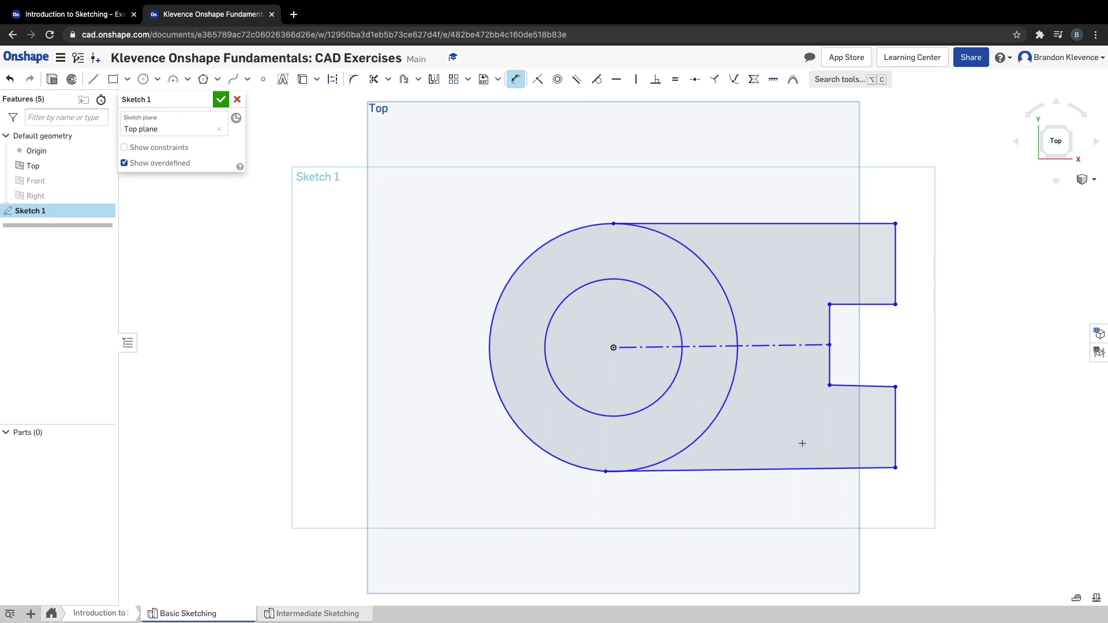
left_click(895, 467)
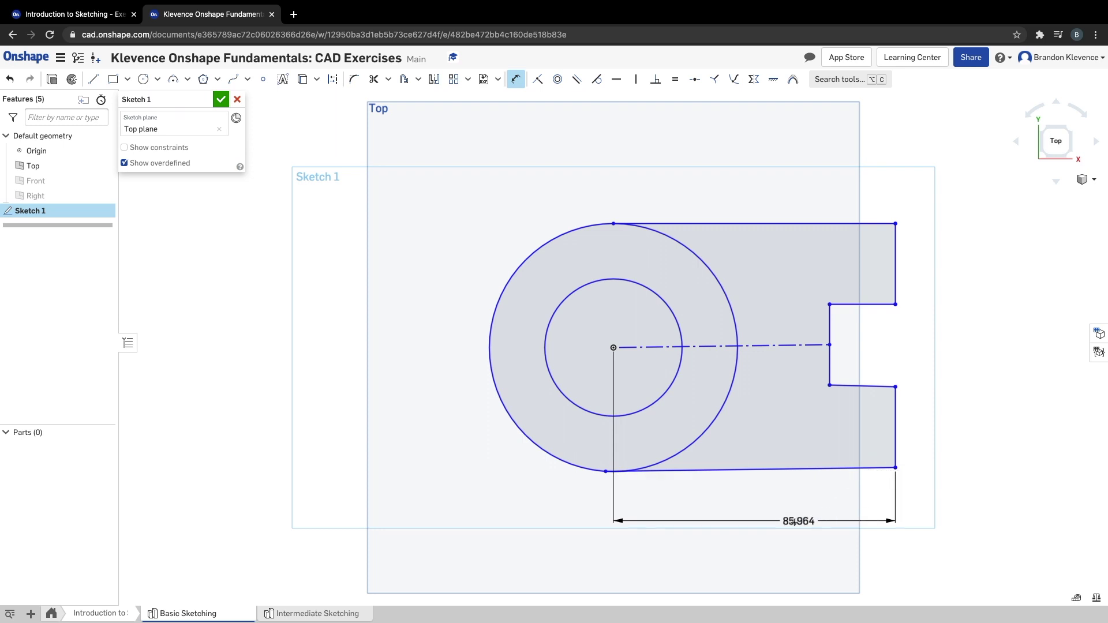
left_click(743, 523)
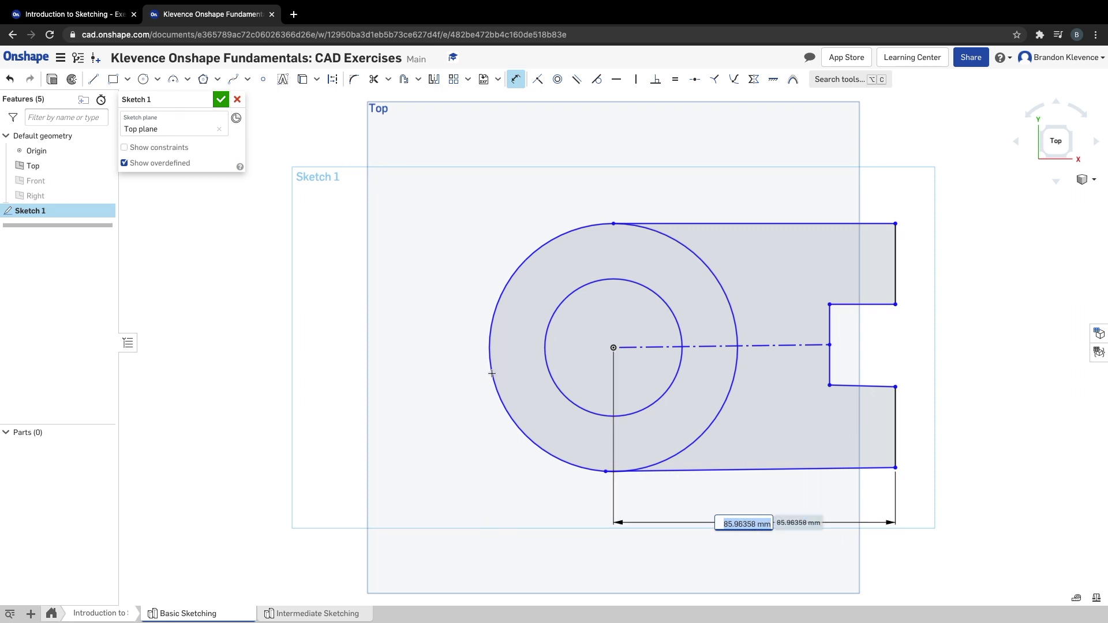
left_click(60, 57)
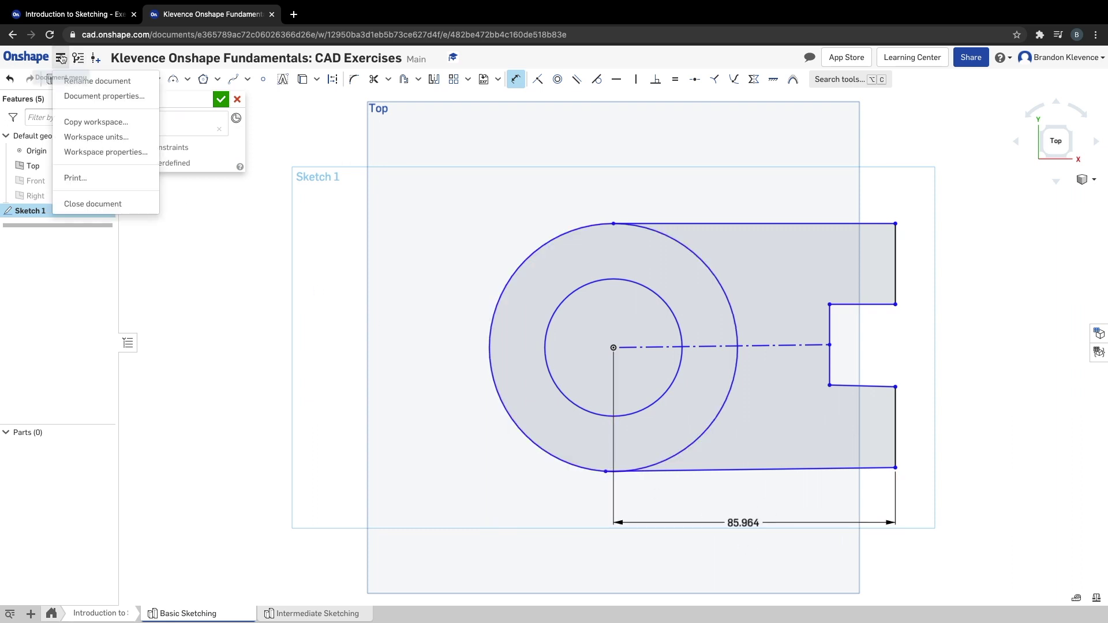
left_click(99, 138)
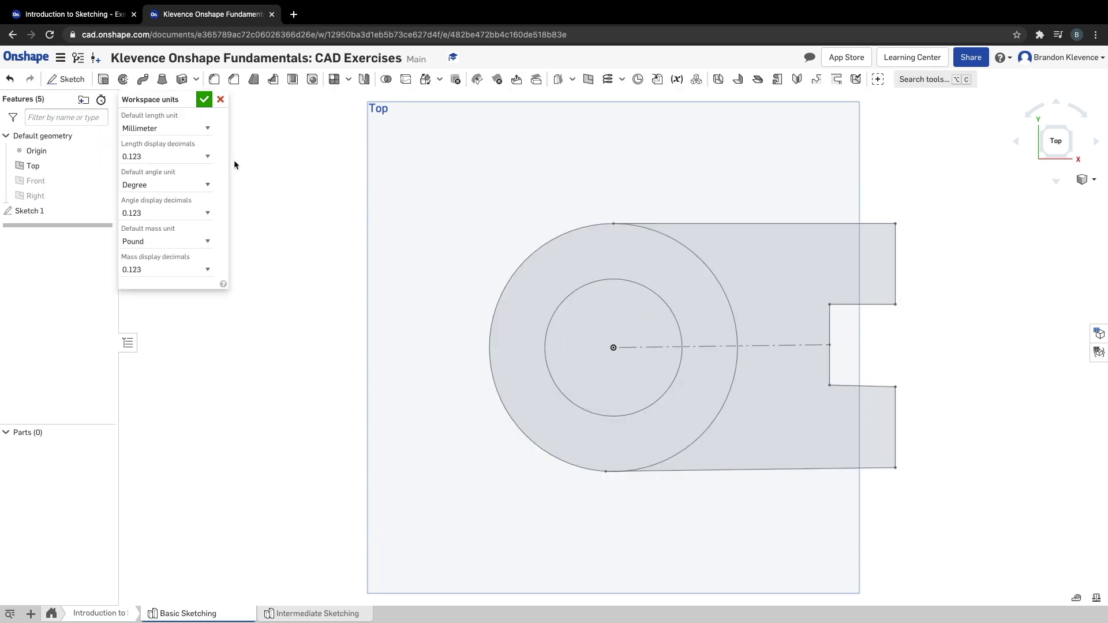
left_click(200, 129)
left_click(196, 134)
left_click(204, 102)
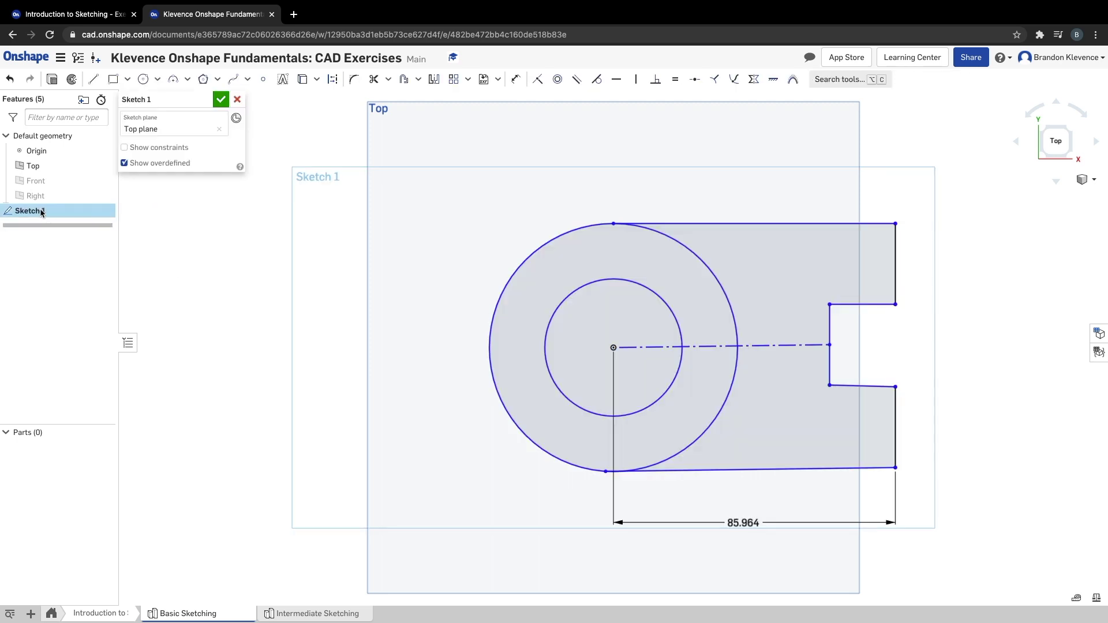
Step: Change the 85.964 centre-to-right-edge dimension to 200 and fit the enlarged sketch in view
double_click(750, 524)
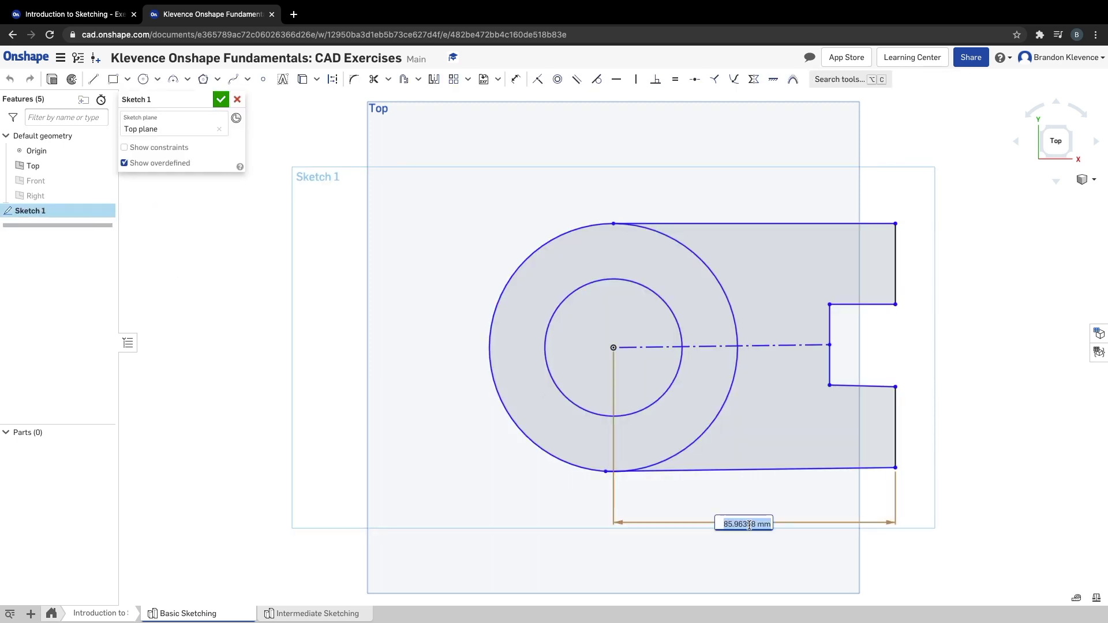
type("200")
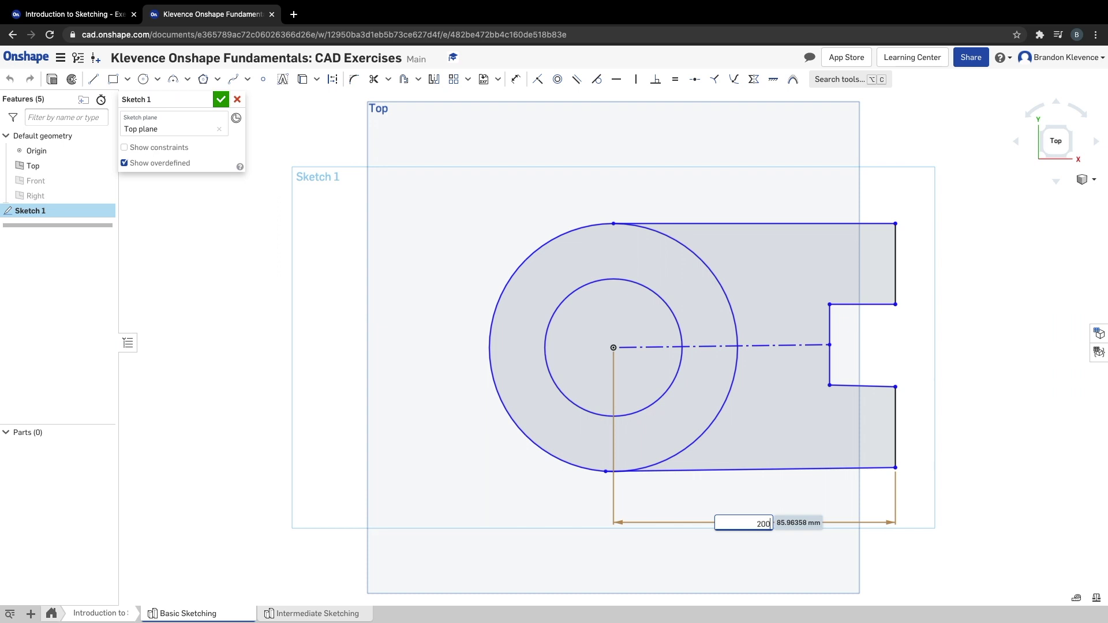
key("Return")
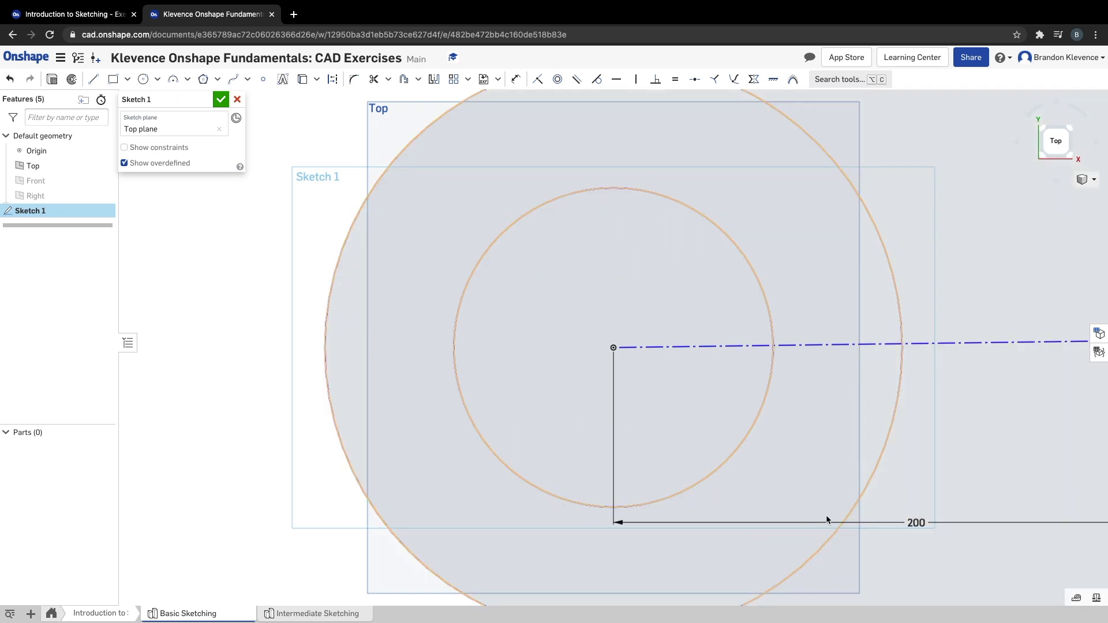
left_click(1059, 146)
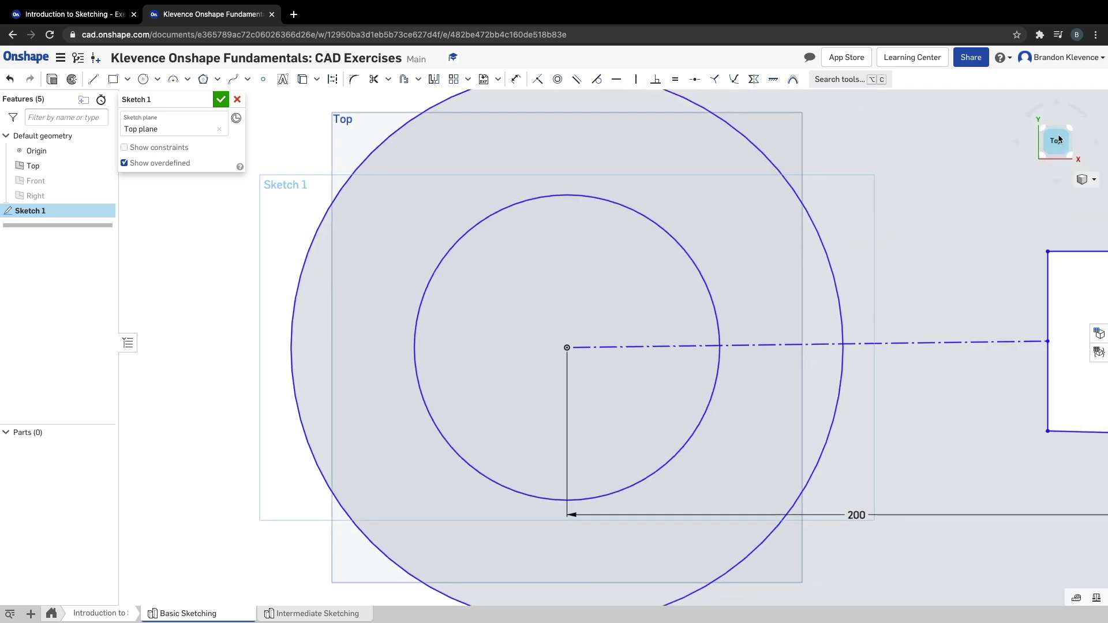
scroll(920, 397, "down", 3)
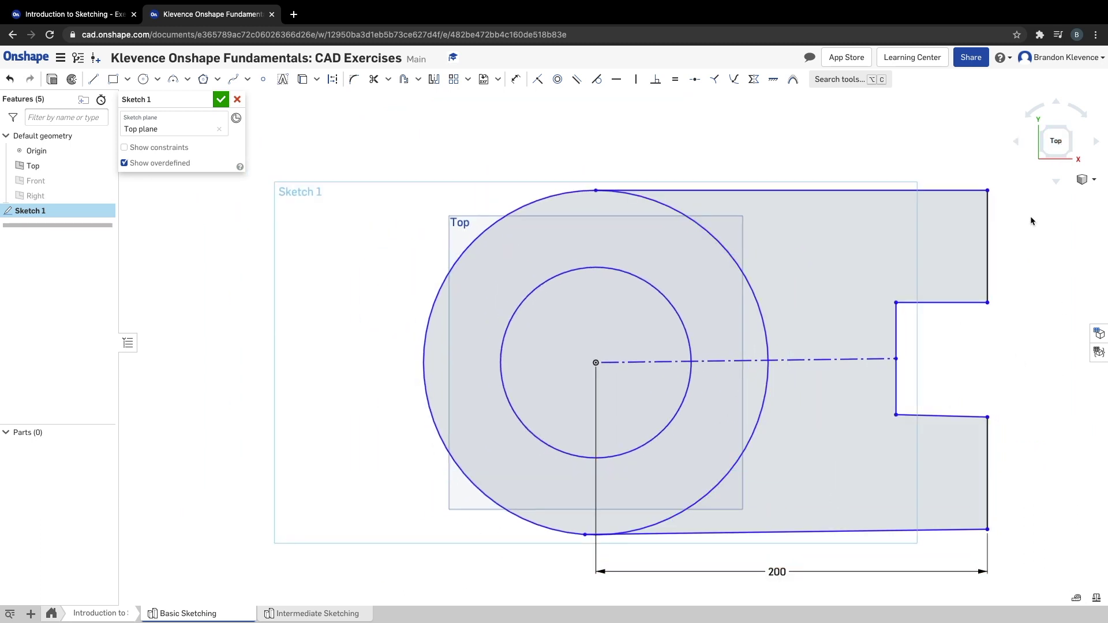
left_click(1056, 141)
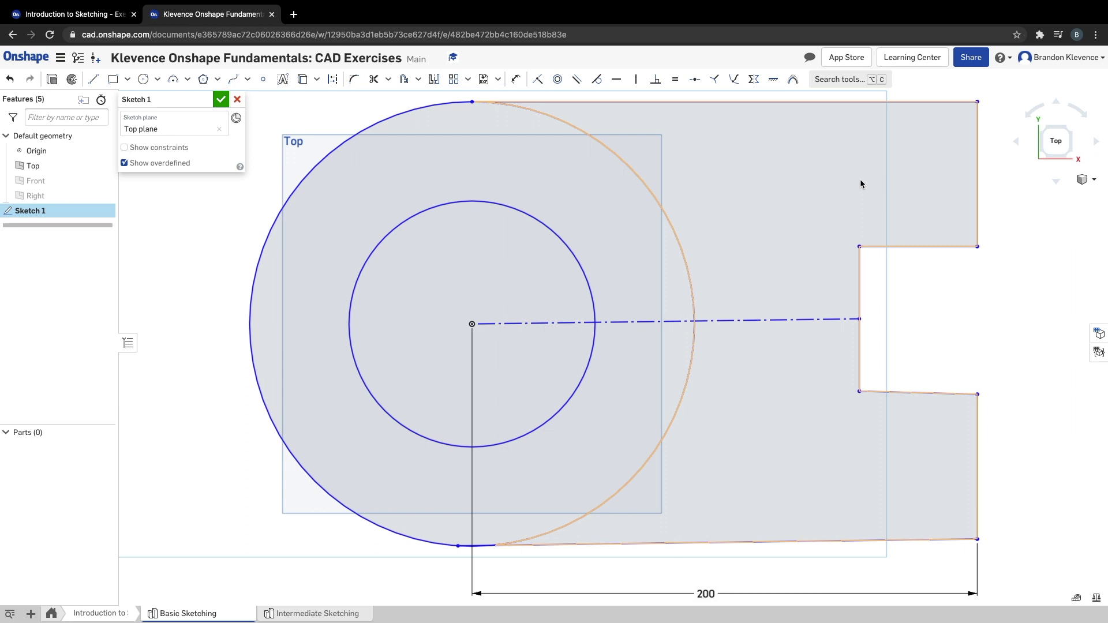
scroll(860, 184, "down", 3)
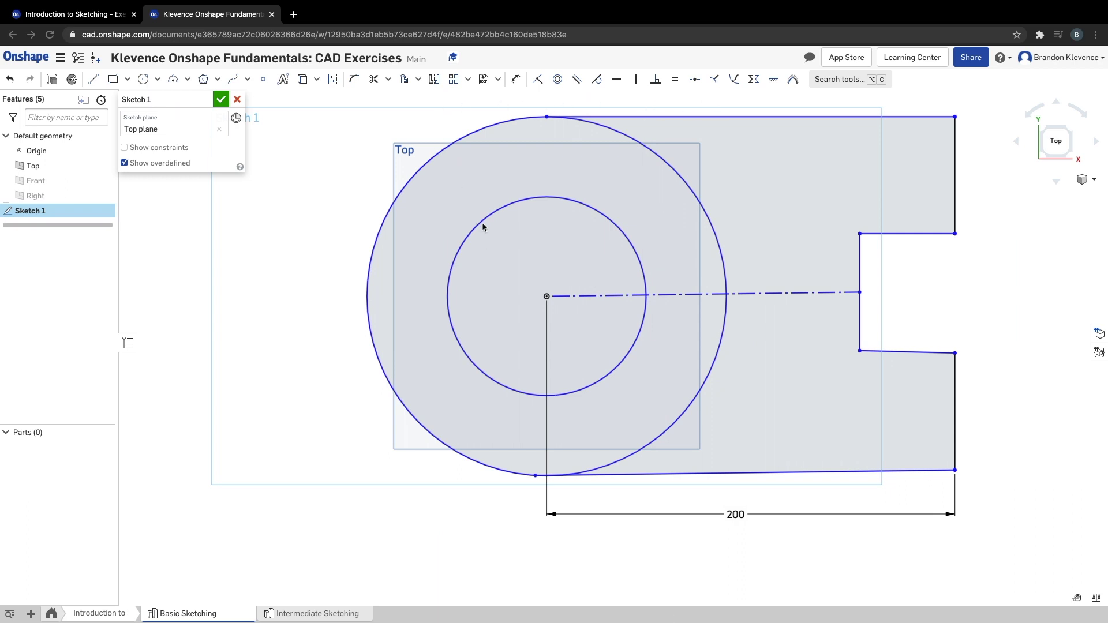
Step: Dimension the gap between the inner and outer circles as 35
key("o")
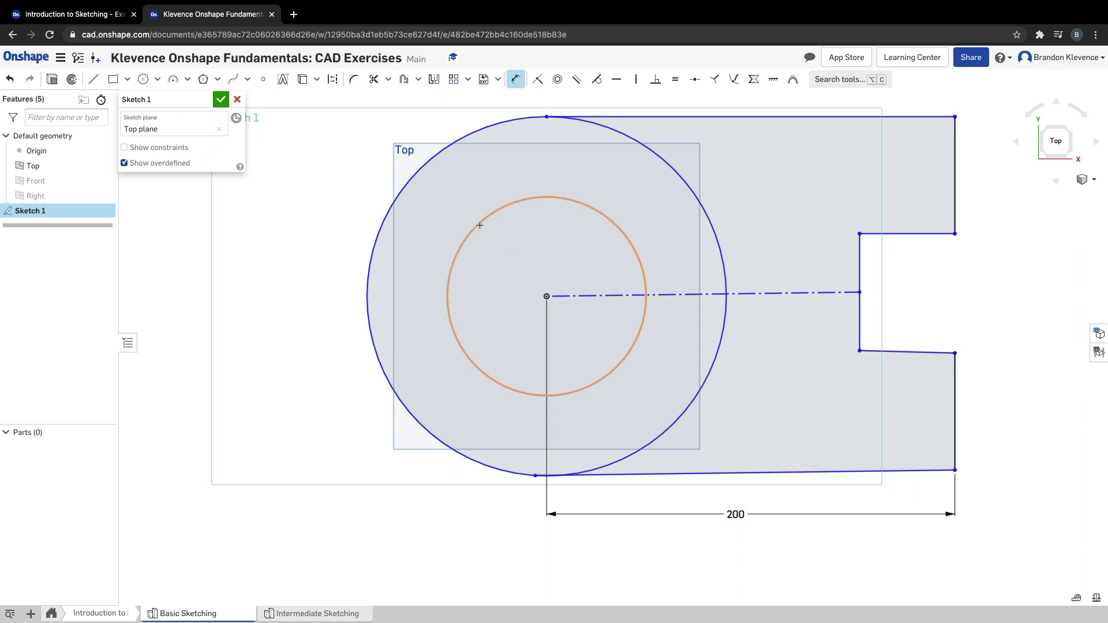
left_click(478, 225)
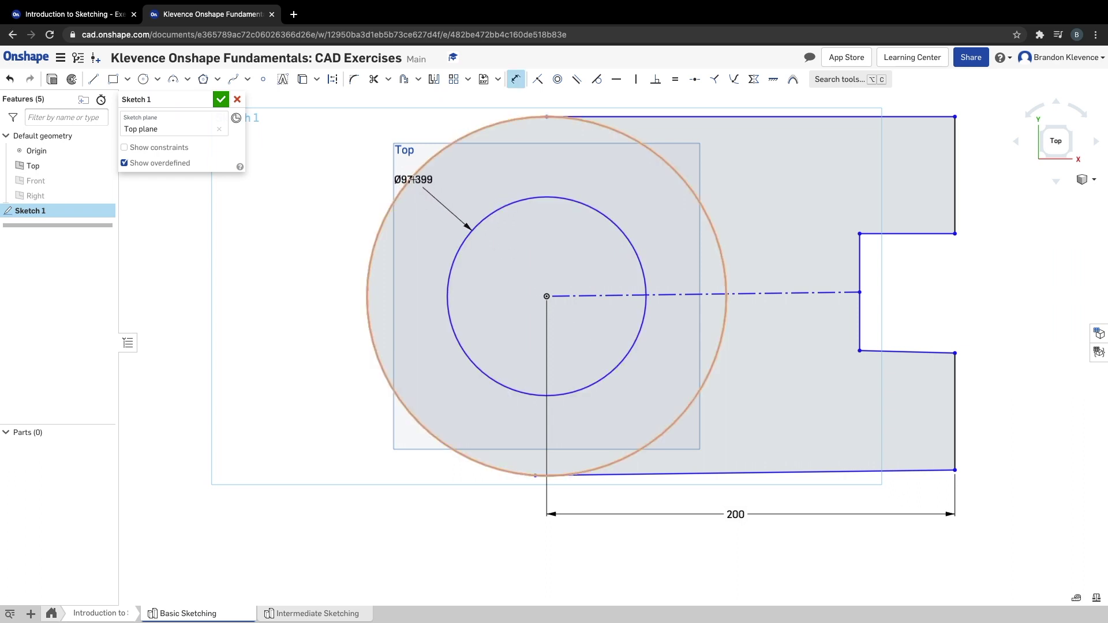
left_click(414, 181)
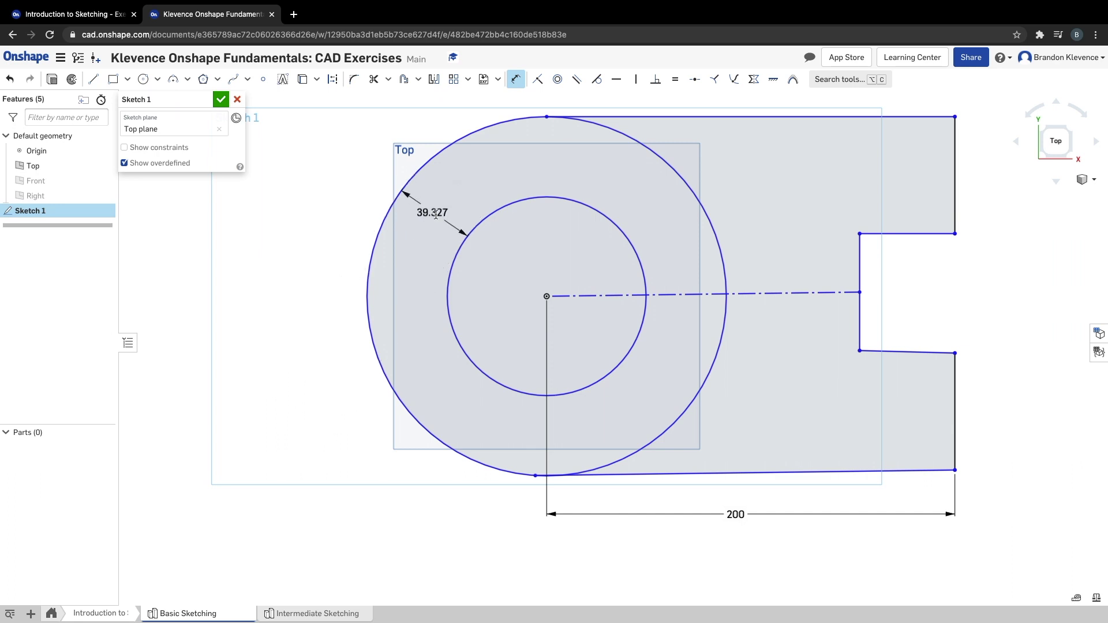
left_click(432, 212)
type("3")
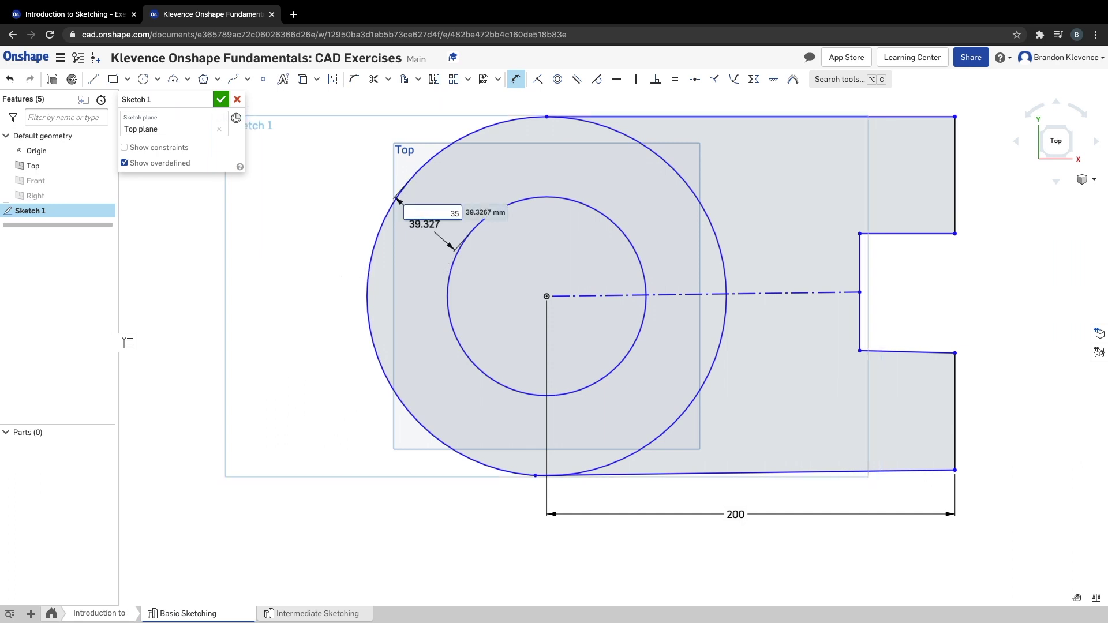
type("5")
key("Return")
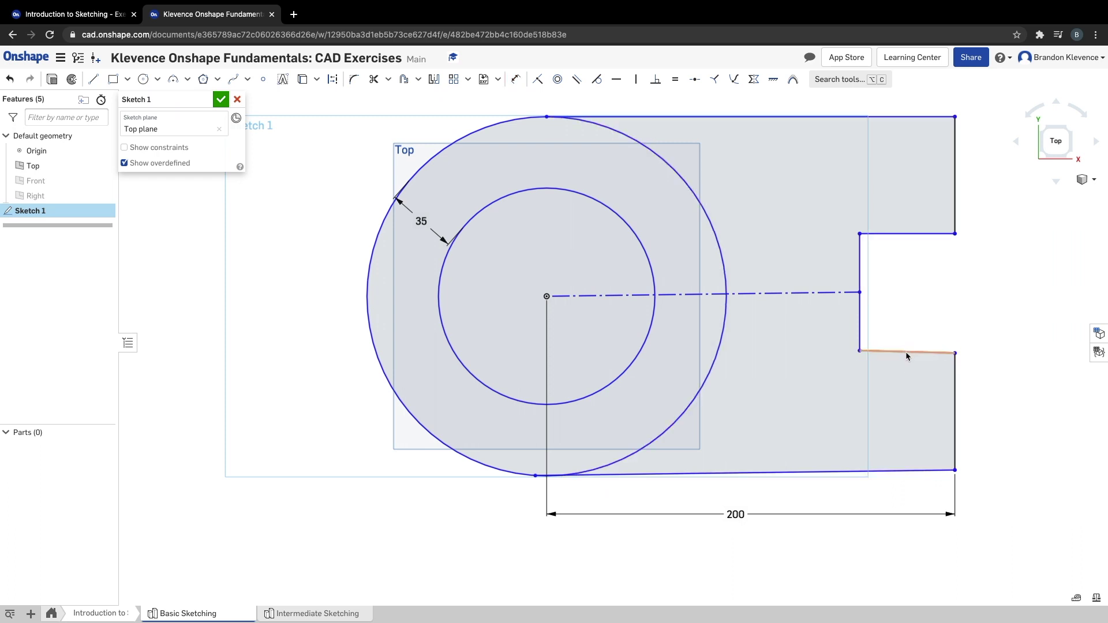
Step: Dimension the slot's lower edge length as 70
left_click(908, 353)
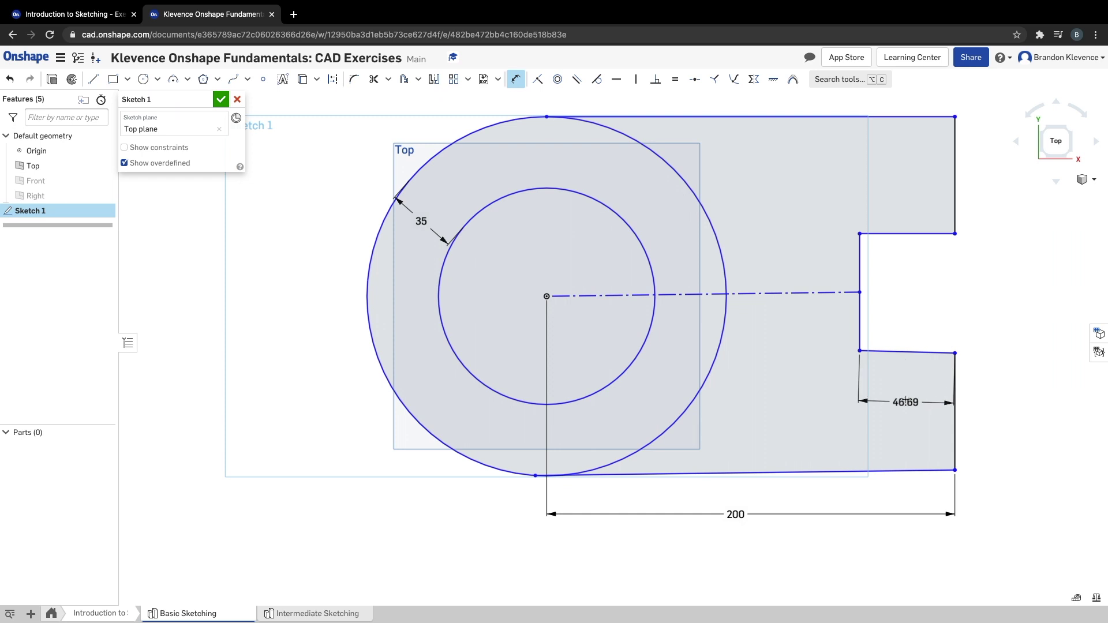
left_click(907, 383)
type("70")
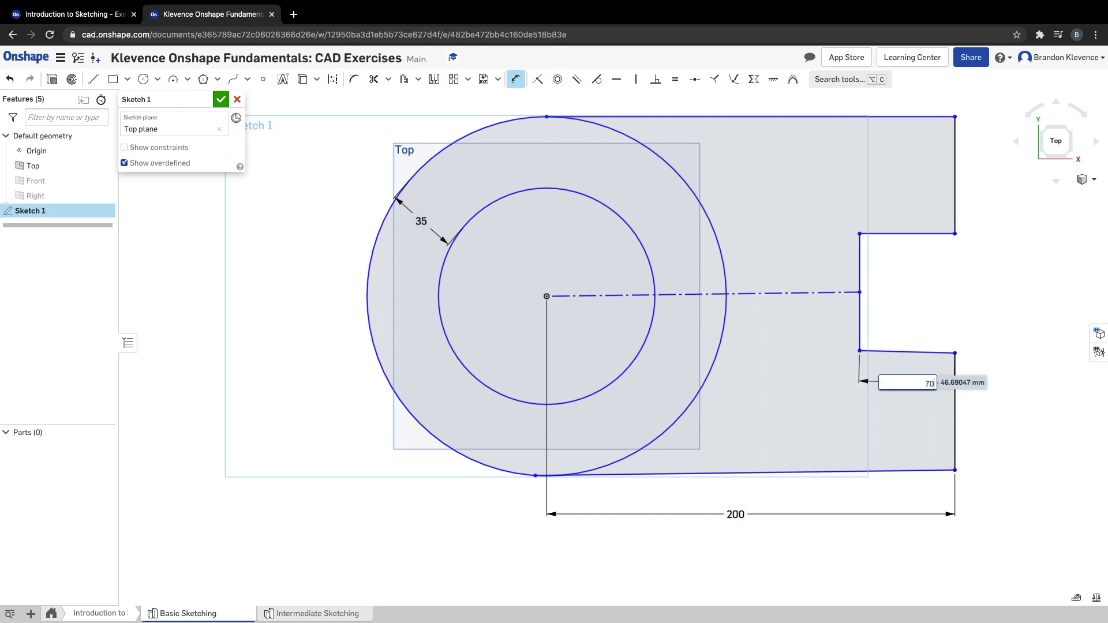
key("Return")
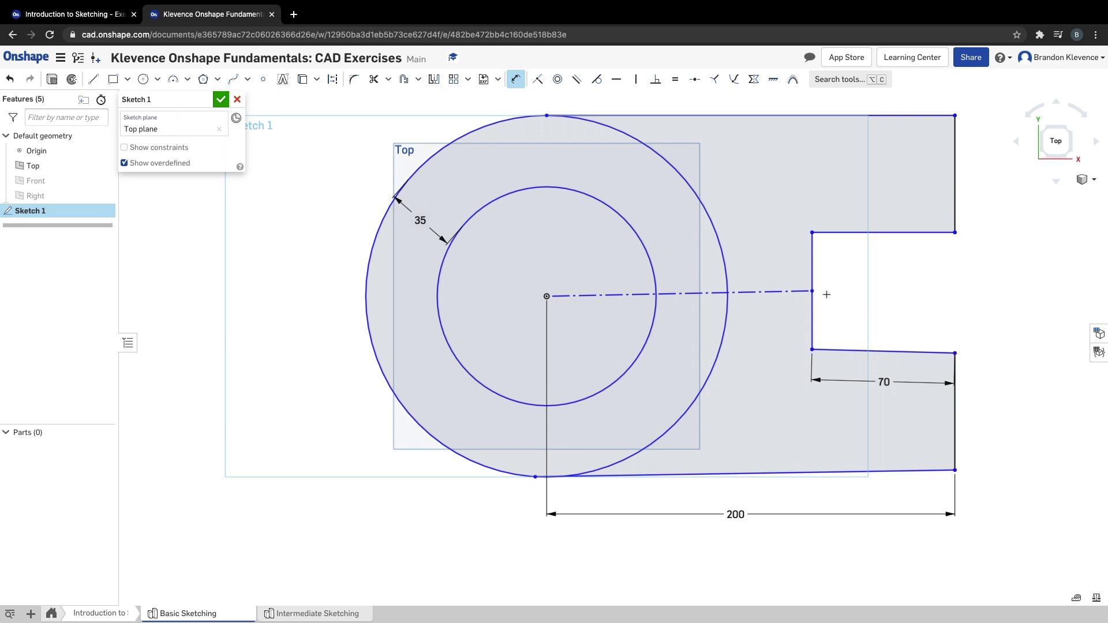
key("Escape")
Step: Dimension the tab's upper-right vertical edge as 50
left_click(957, 172)
key("d")
left_click(955, 172)
left_click(990, 178)
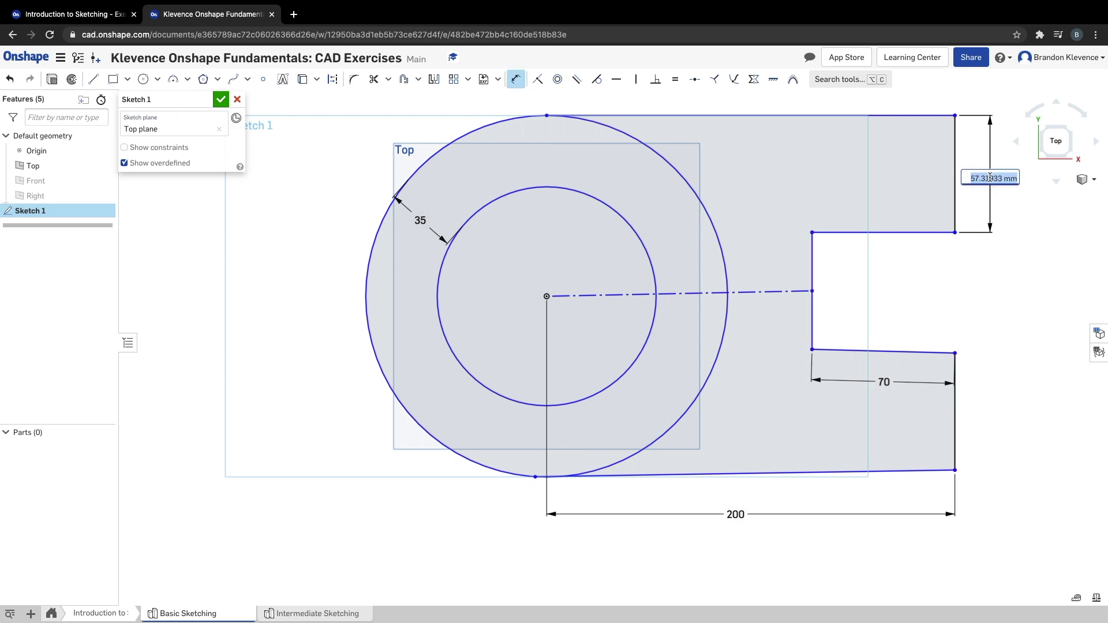
key("Return")
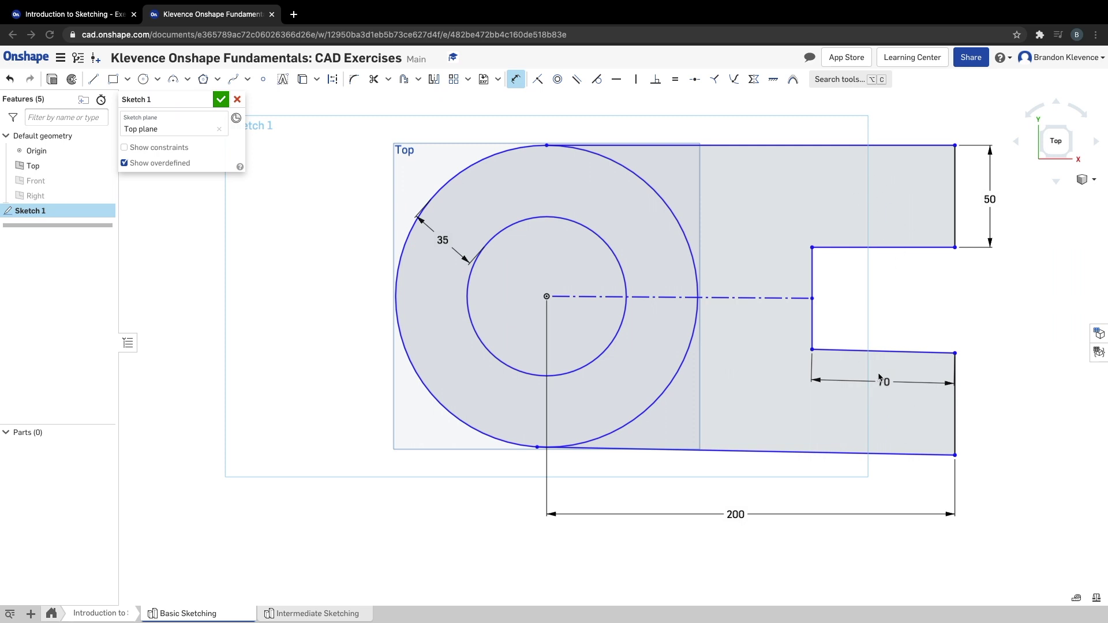
Step: Drag the 70 slot dimension up into the slot opening
left_click_drag(883, 381, 885, 317)
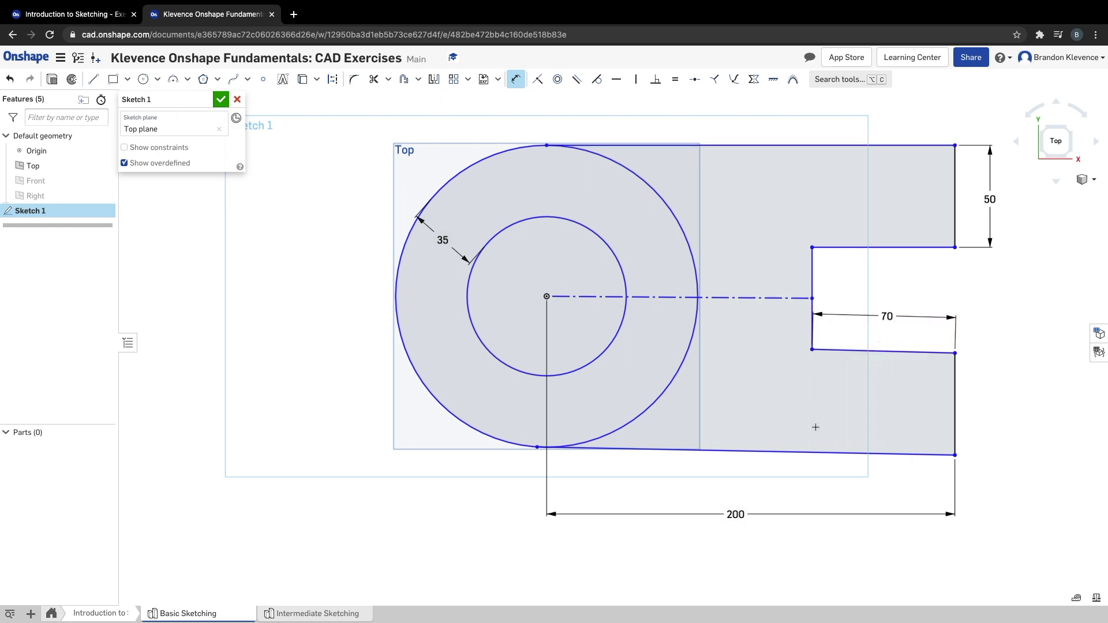
Step: Make the tab's top and bottom edges symmetric about the construction centreline
left_click(754, 80)
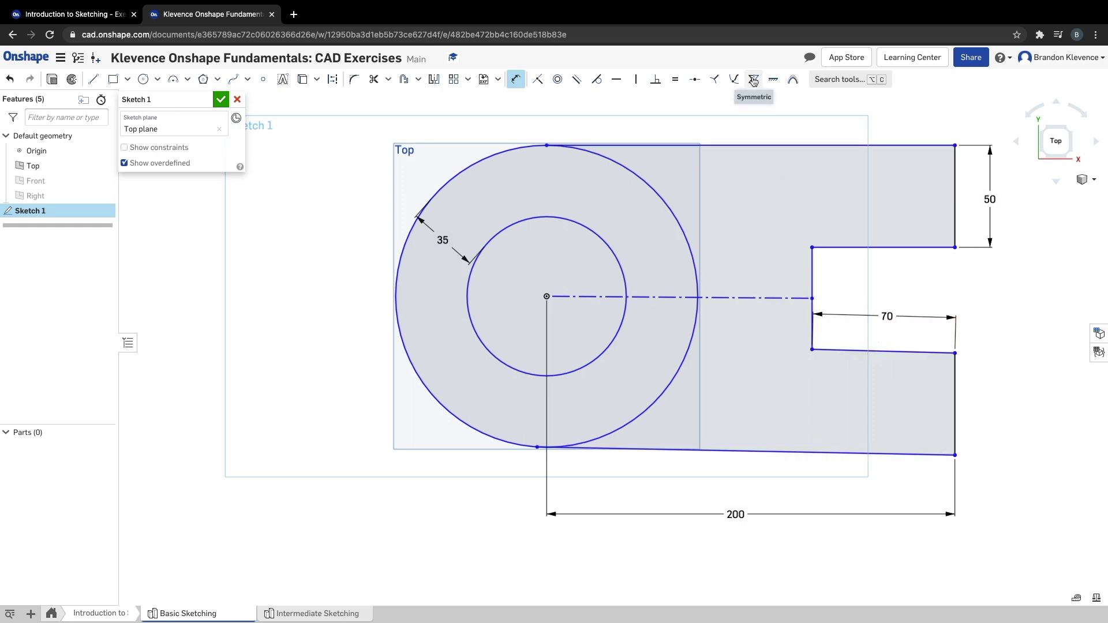
left_click(760, 297)
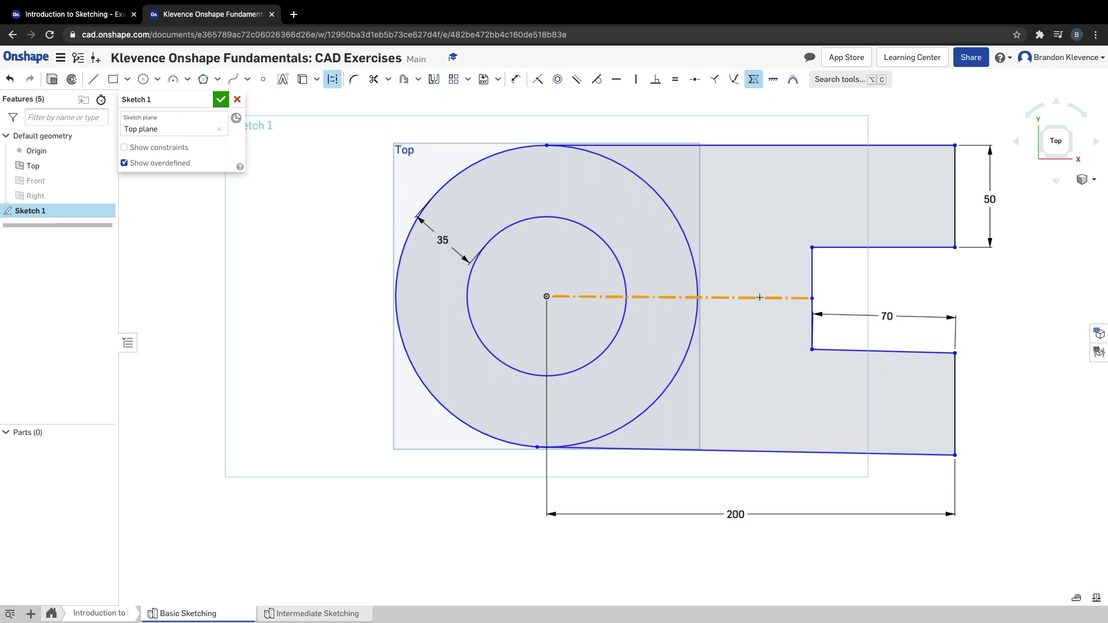
left_click(799, 145)
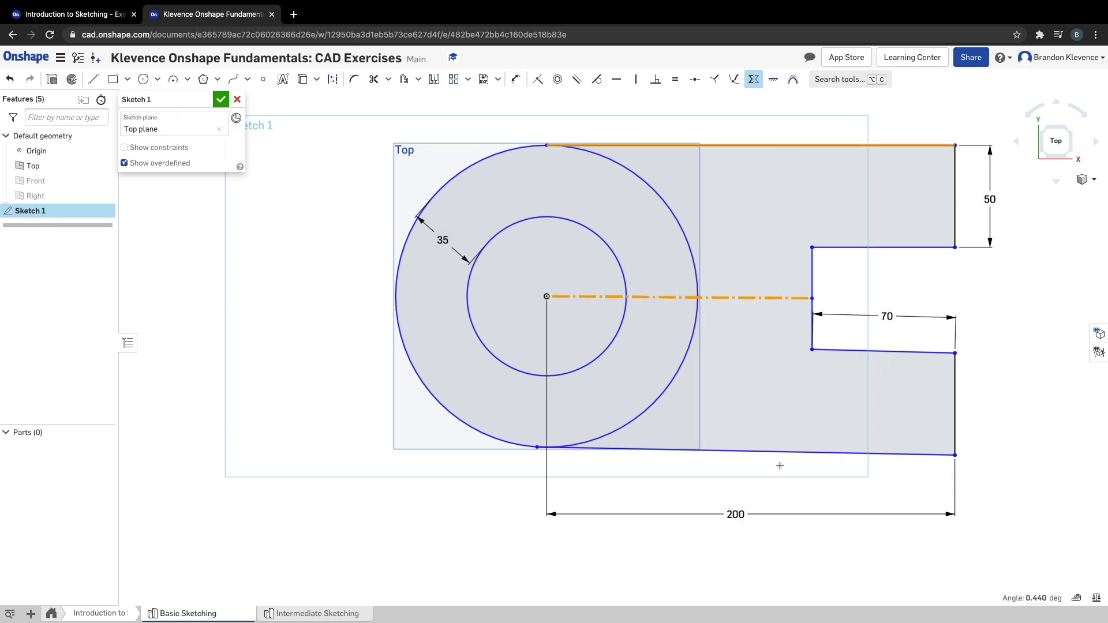
left_click(778, 453)
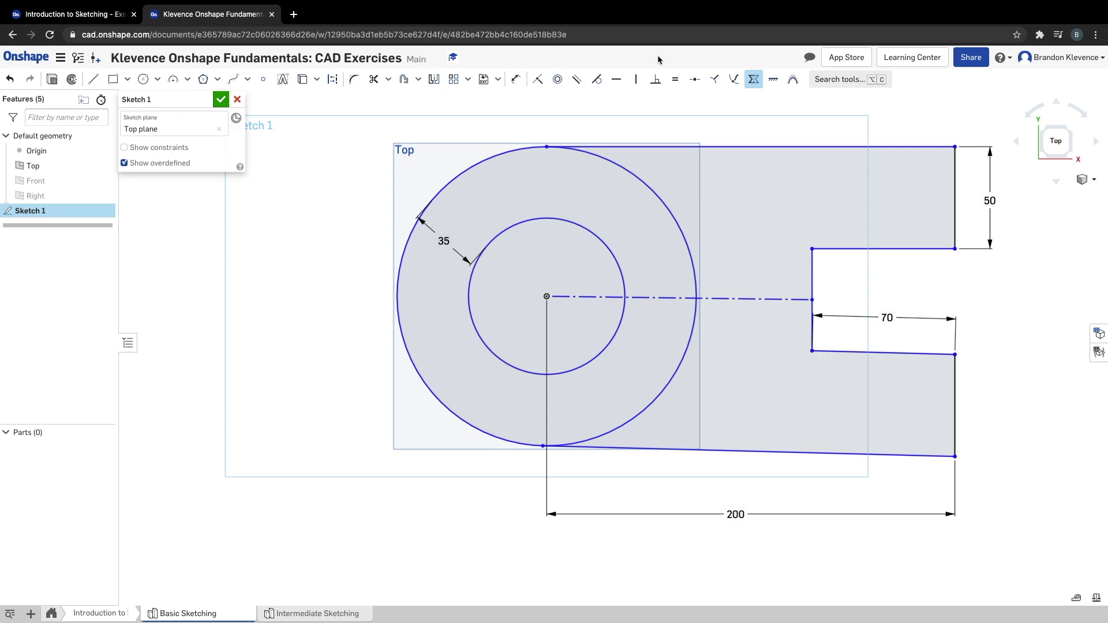
Step: Constrain the slot's top and bottom edges to be horizontal
left_click(617, 79)
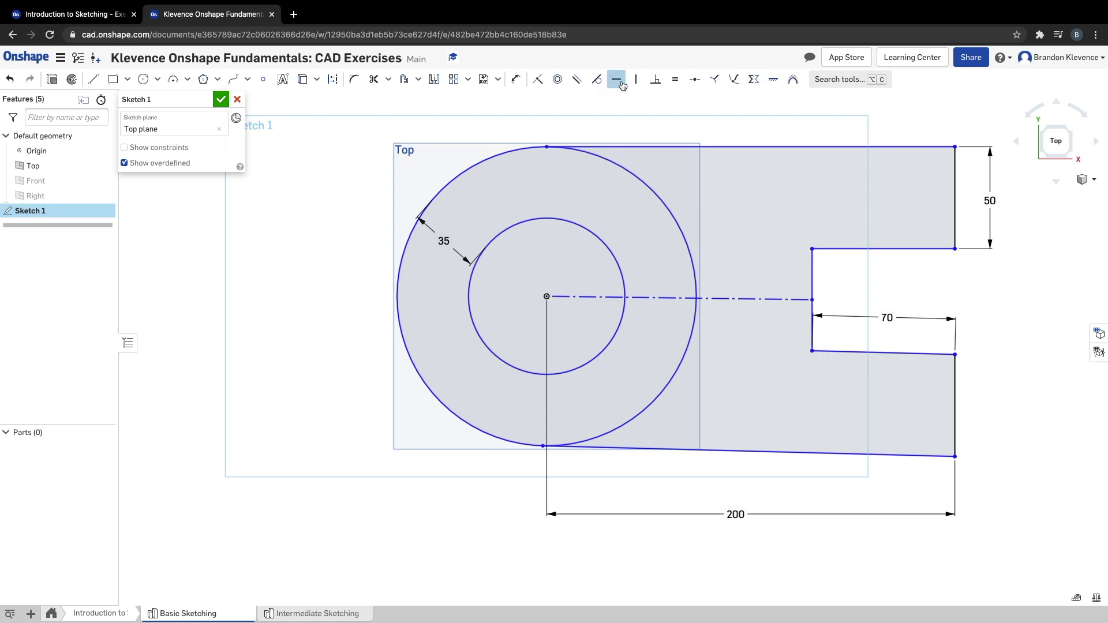
left_click(878, 250)
left_click(876, 353)
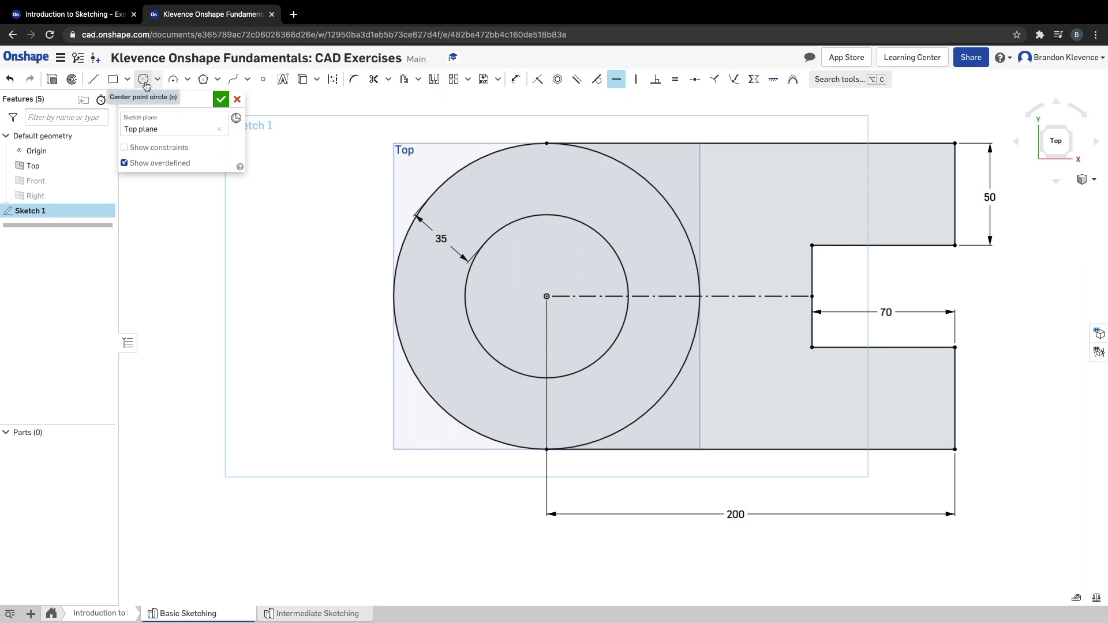
Step: Draw a hole circle in the tab's upper section
left_click(145, 83)
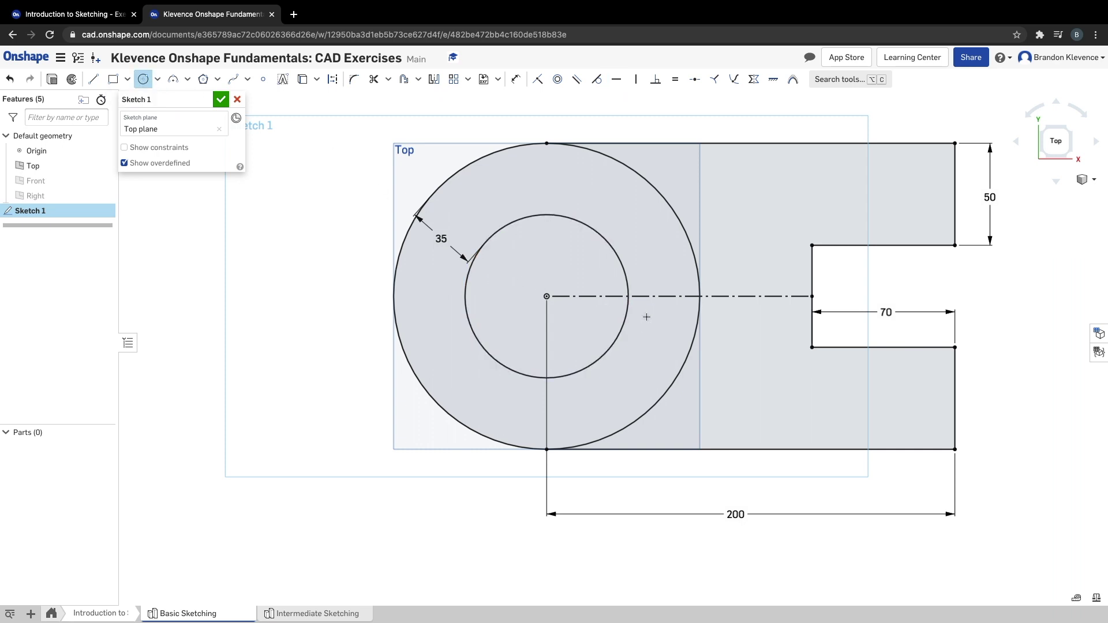
left_click(892, 189)
left_click(909, 211)
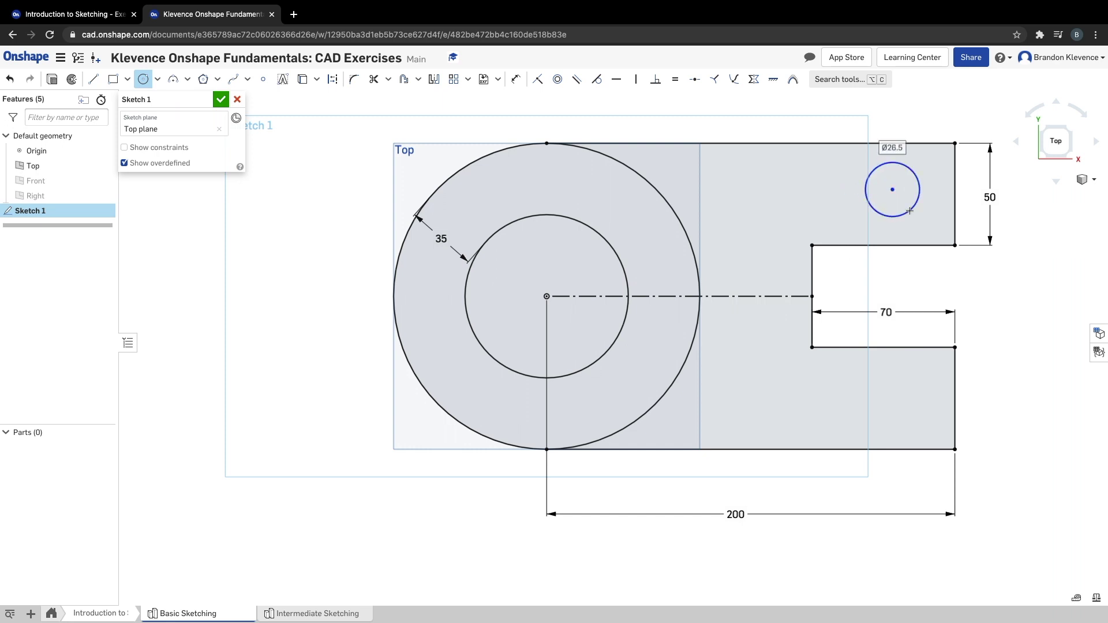
Step: Dimension the upper hole as Ø25, centred 35 from the right edge
left_click(512, 83)
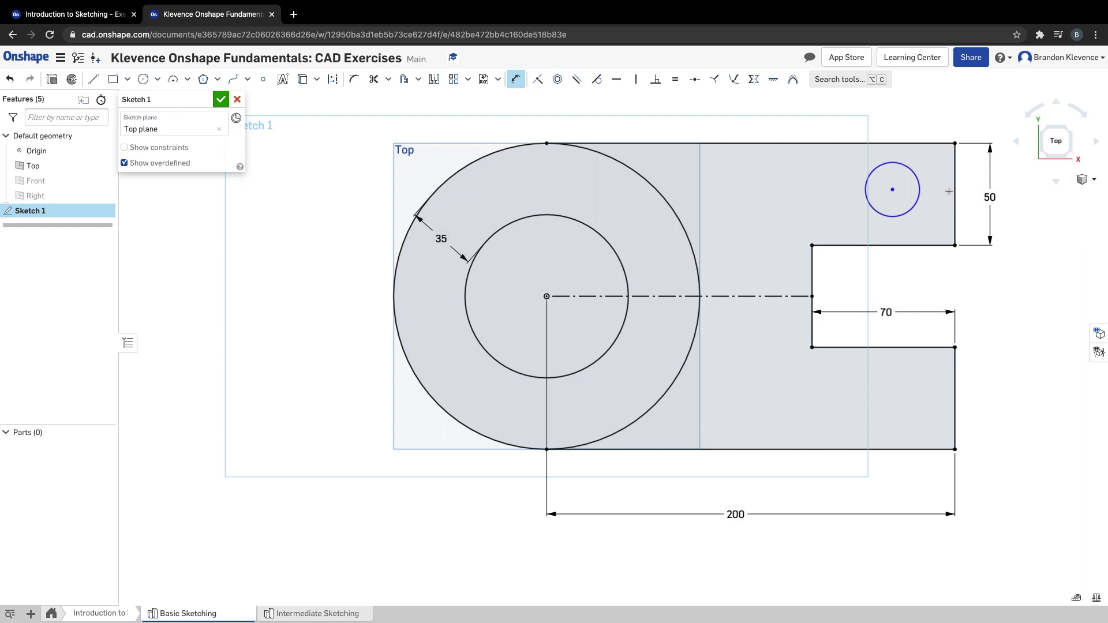
left_click(954, 192)
left_click(922, 114)
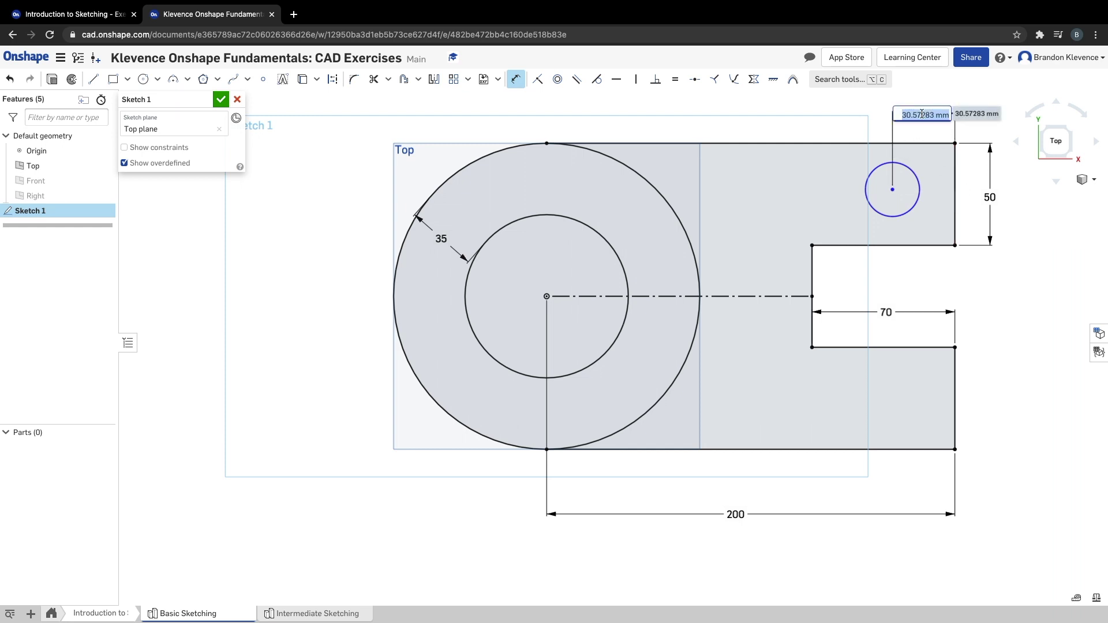
type("35")
key("Return")
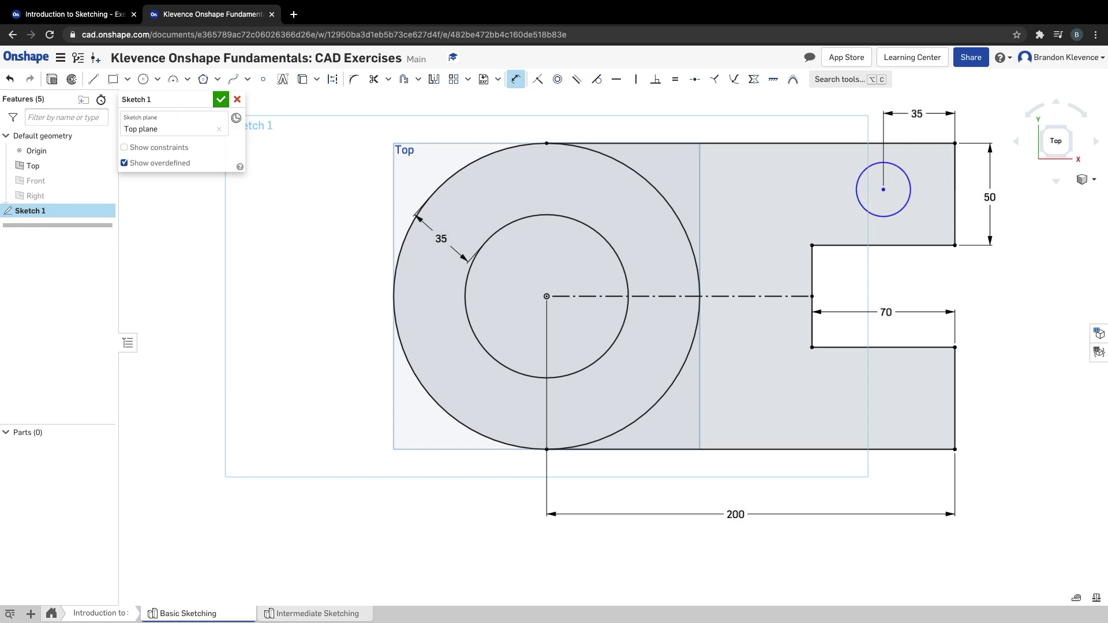
left_click(867, 168)
left_click(824, 119)
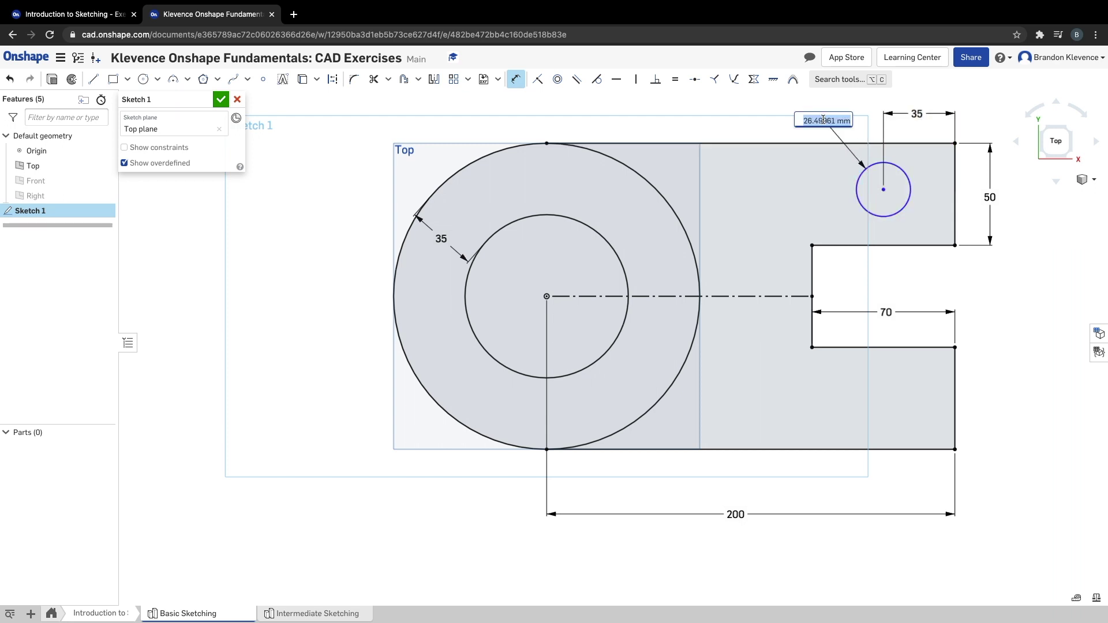
type("25")
key("Return")
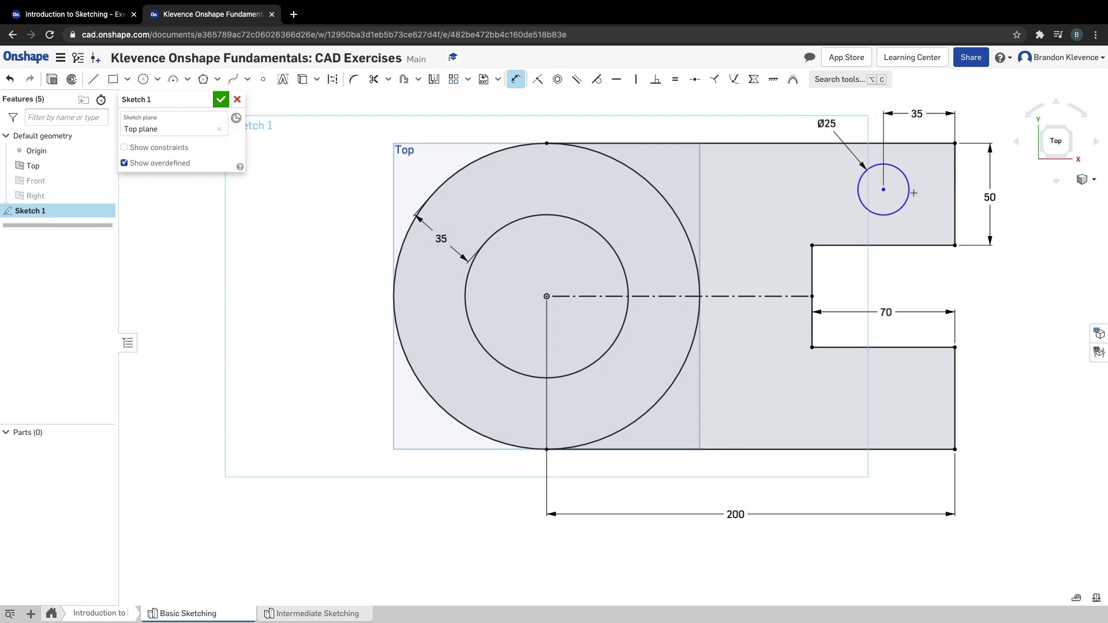
Step: Locate the upper hole's centre 25 above the tab's lower edge
key("Escape")
key("d")
left_click(883, 189)
left_click(883, 246)
left_click(935, 219)
type("25")
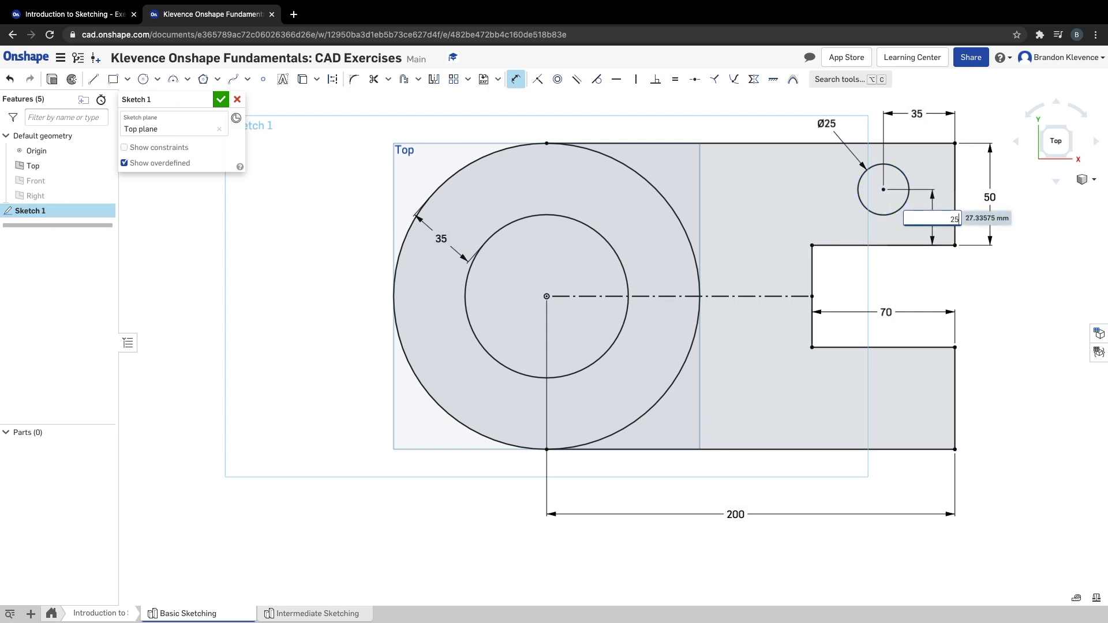
key("Return")
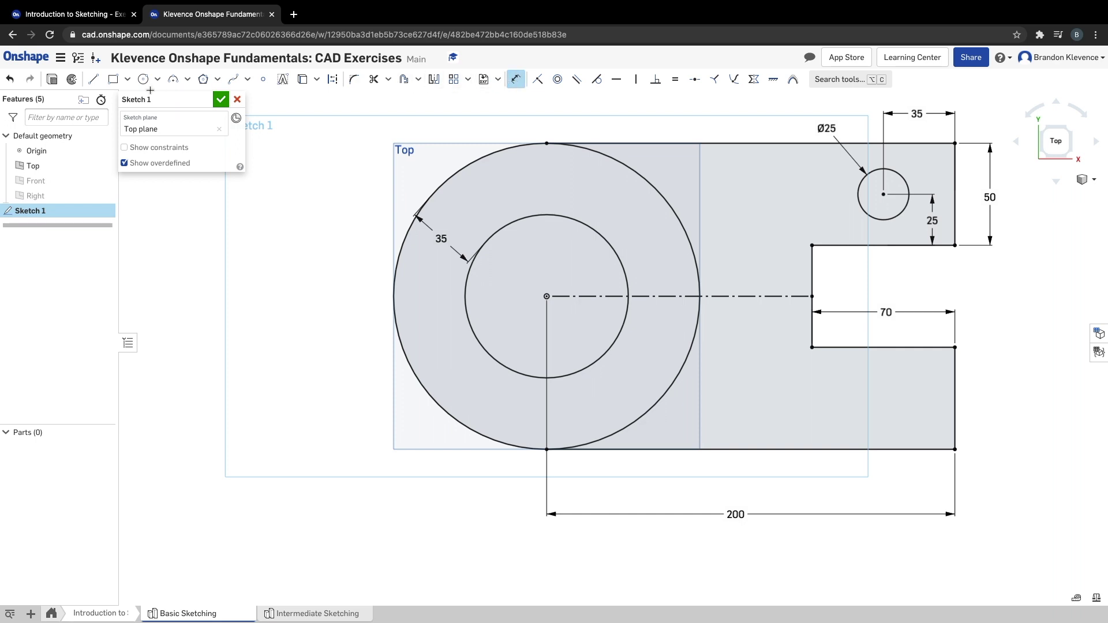
Step: Draw a construction line from the lower tab's right edge into the tab
left_click(93, 79)
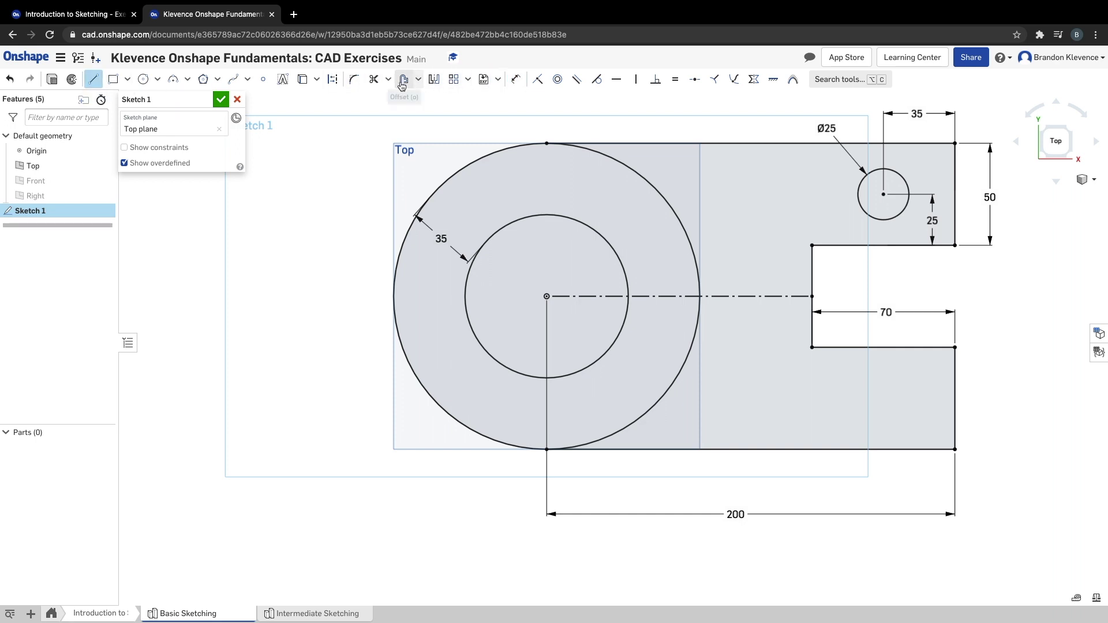
left_click(332, 79)
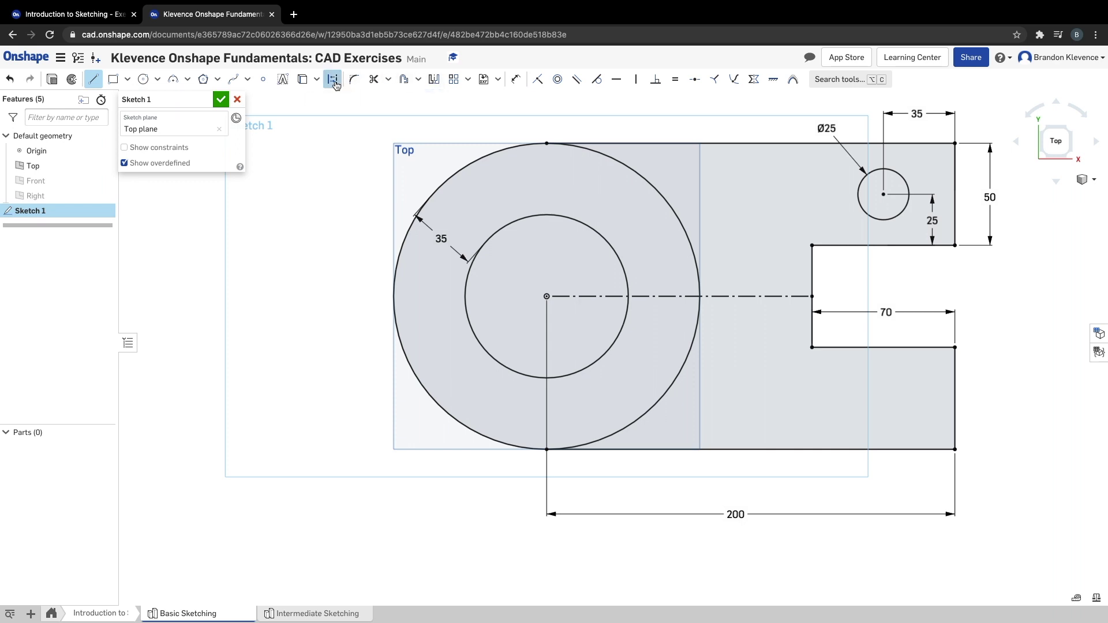
left_click(953, 398)
left_click(884, 398)
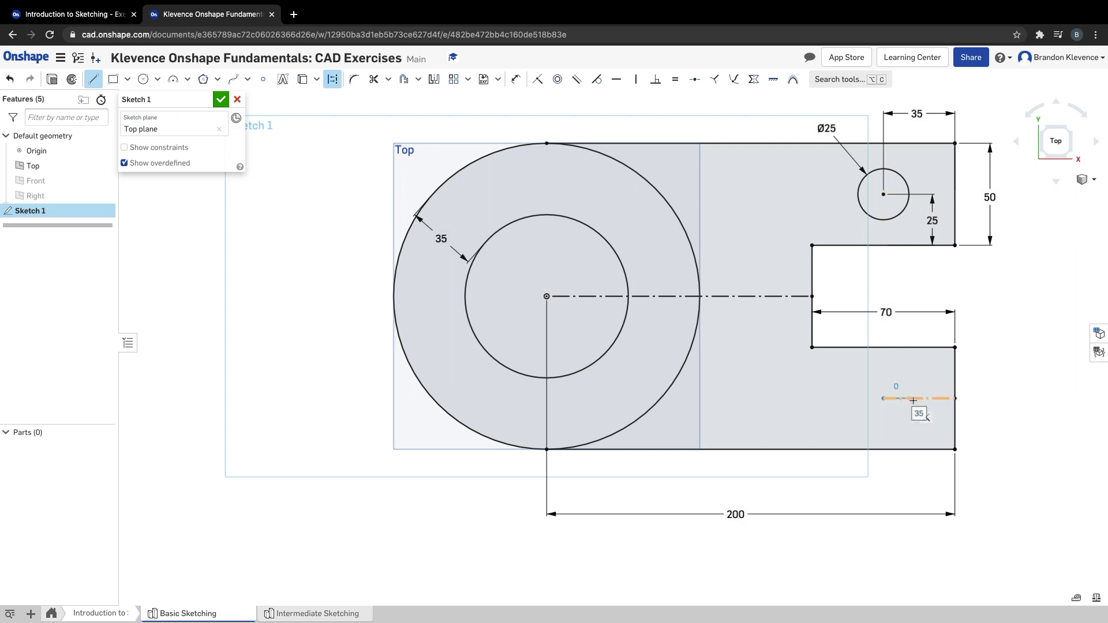
key("Escape")
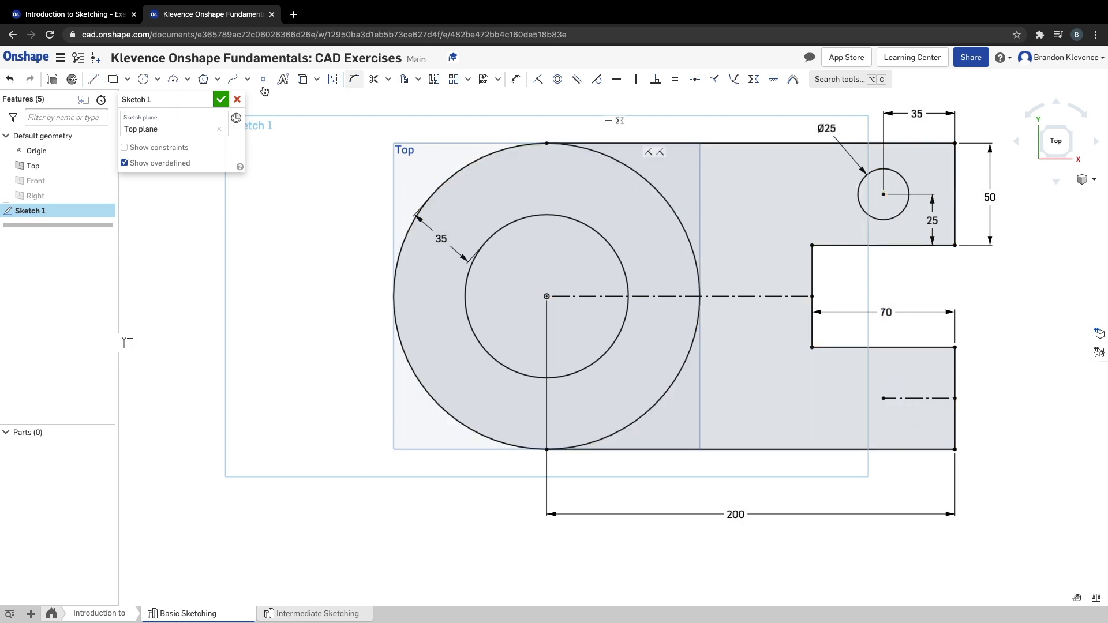
Step: Add a circle at the construction line's end and set its diameter to 25
left_click(142, 81)
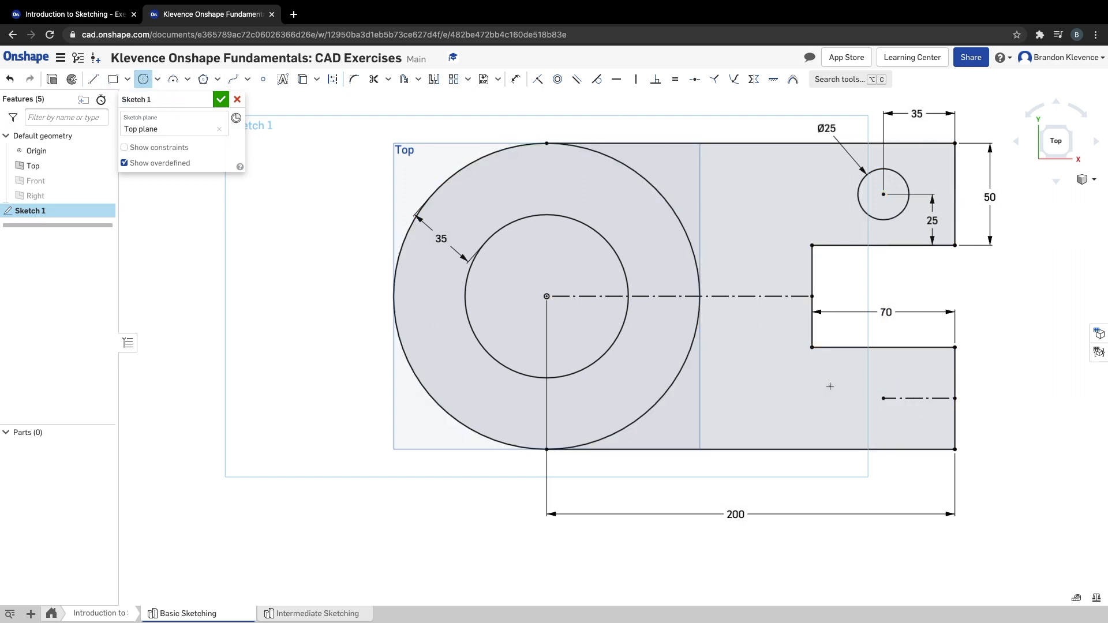
left_click(884, 398)
left_click(870, 422)
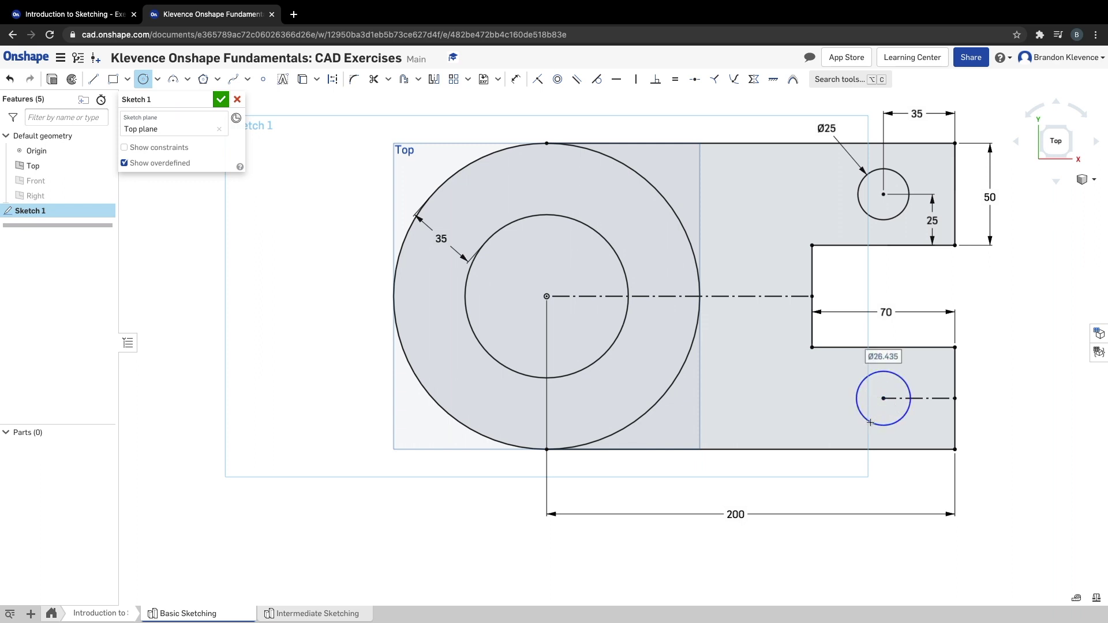
key("Escape")
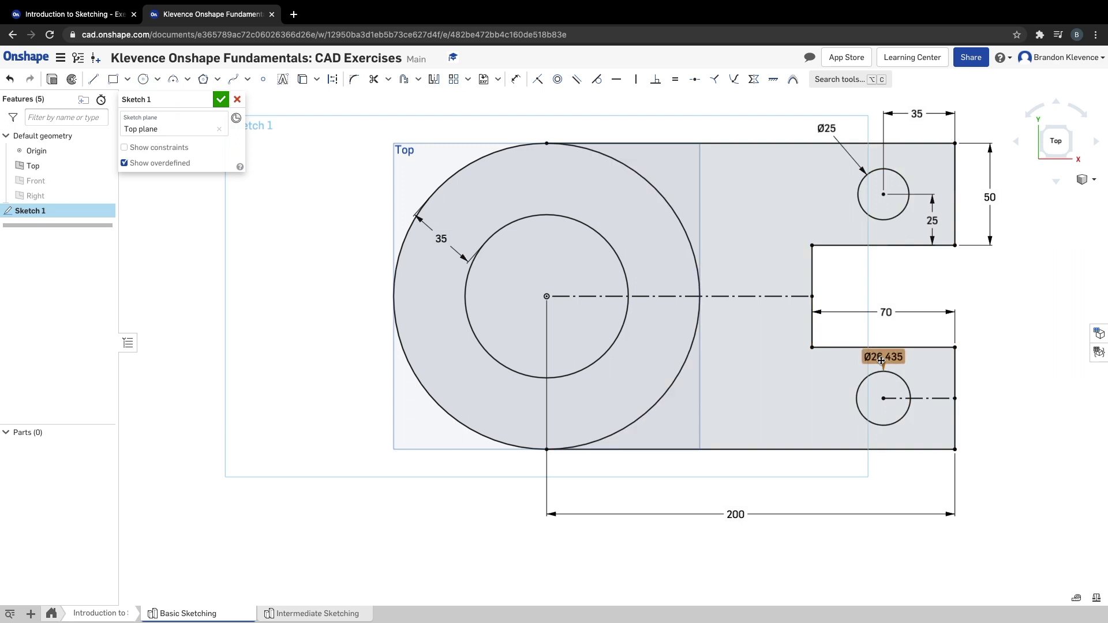
double_click(881, 357)
type("35")
key("Return")
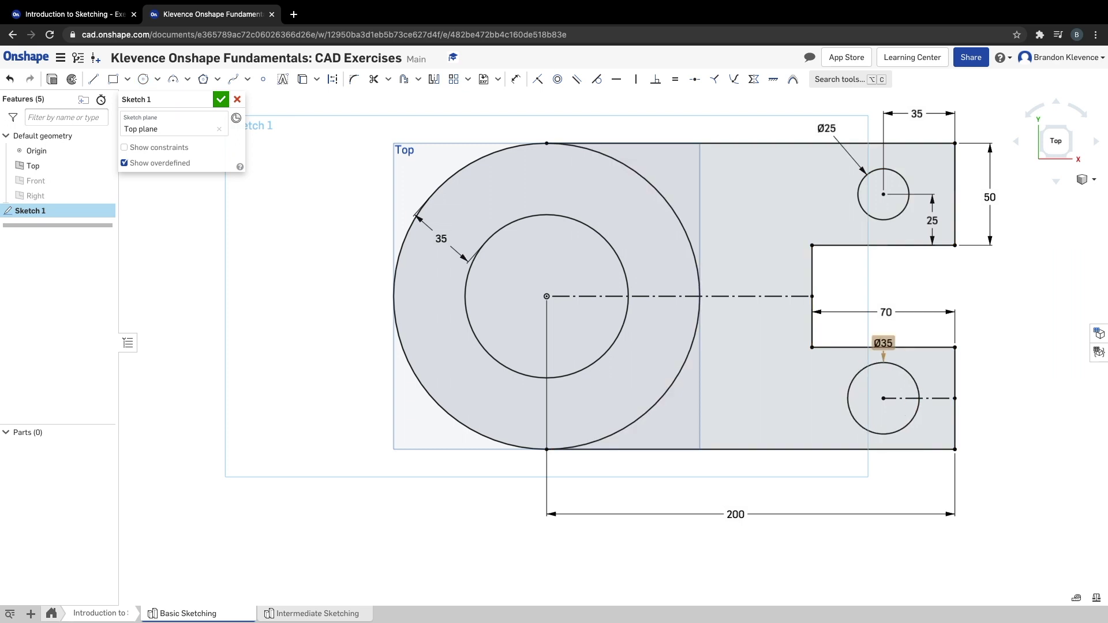
double_click(879, 343)
type("2")
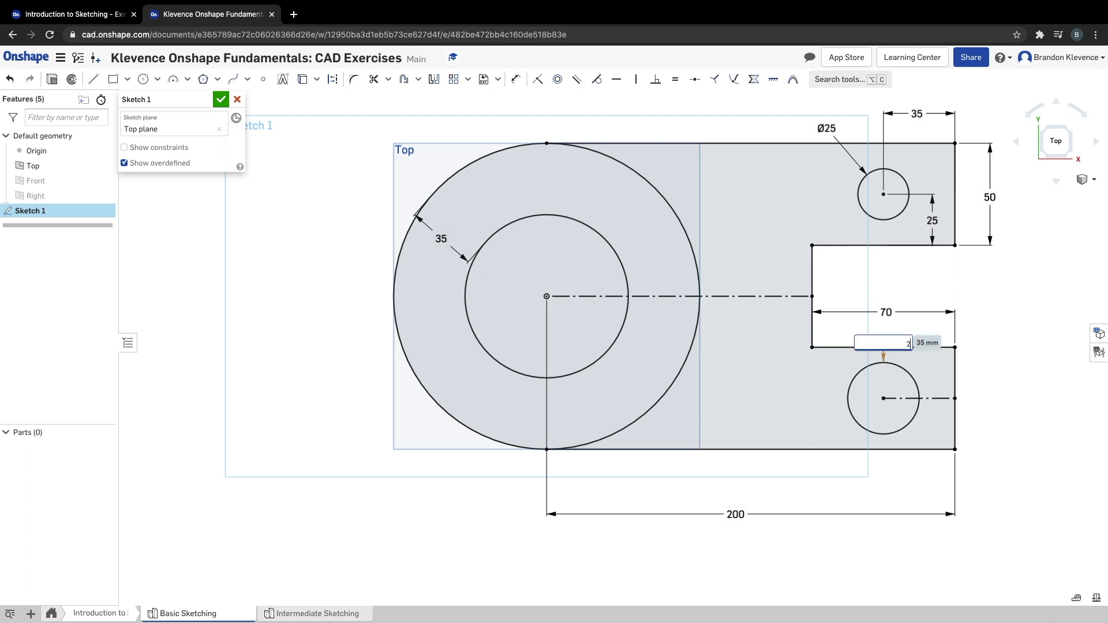
type("5")
key("Return")
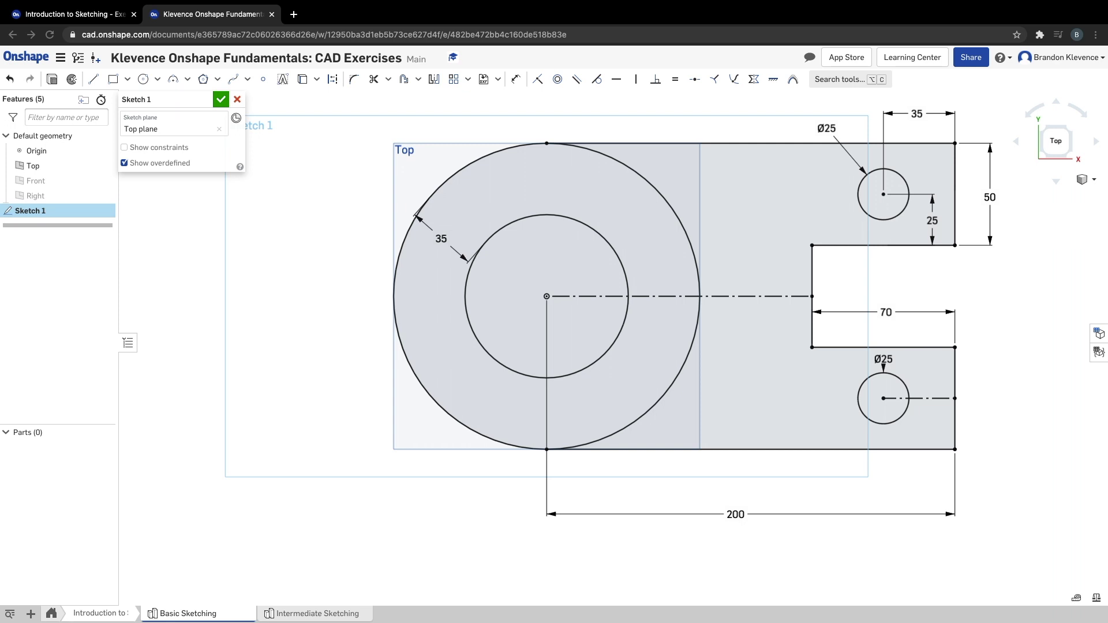
Step: Finish and reopen Sketch 1, move the ring's 35 dimension lower left, then view the course page
left_click(218, 100)
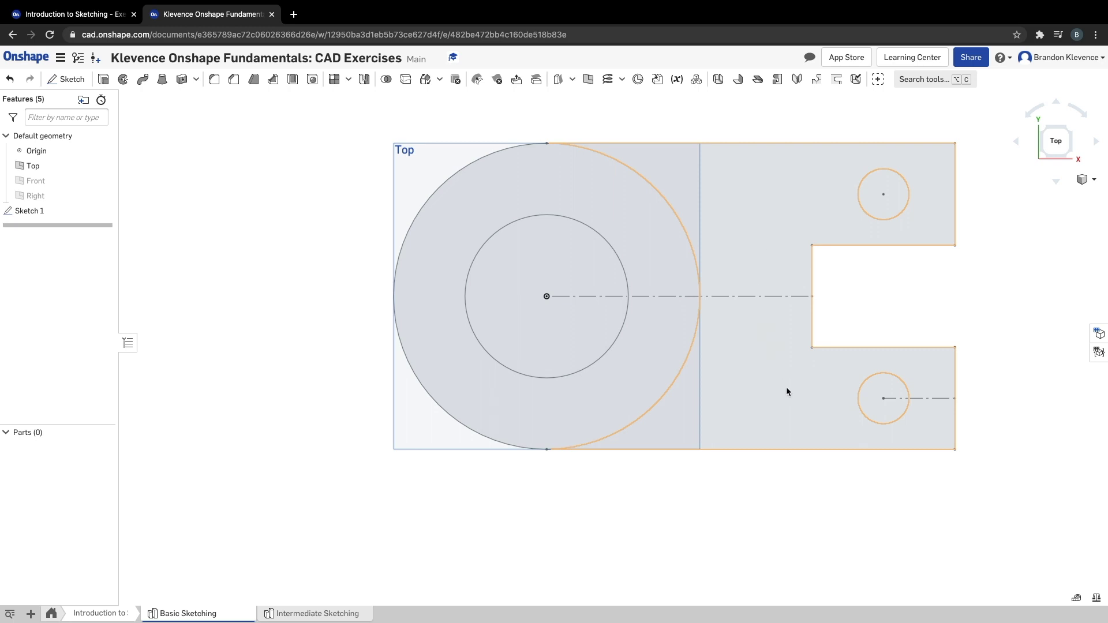
left_click(73, 215)
double_click(74, 215)
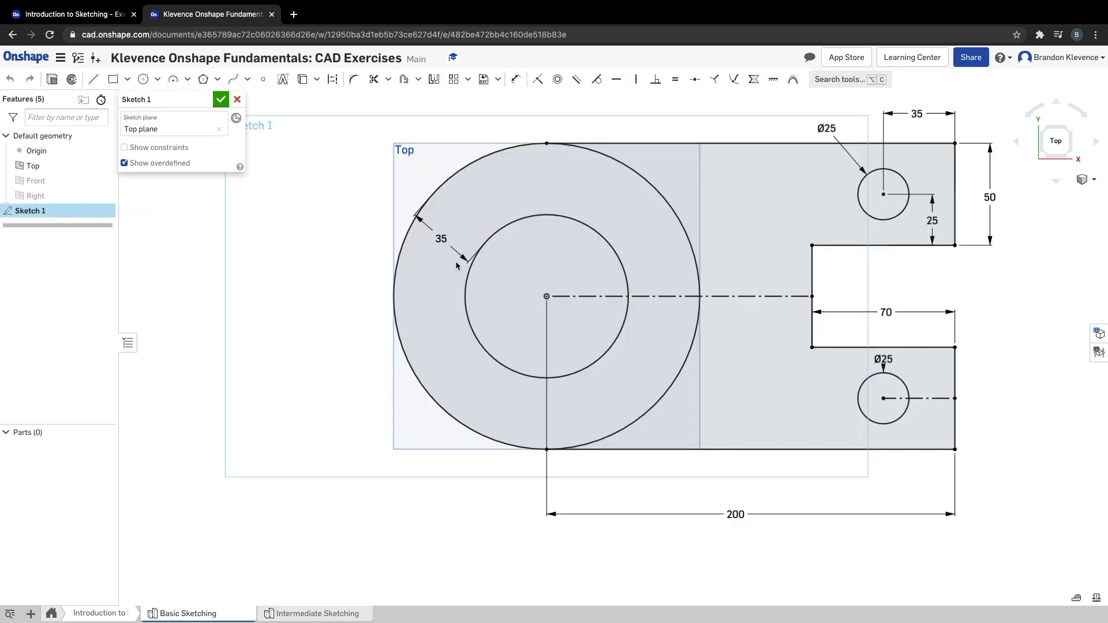
left_click_drag(438, 239, 343, 348)
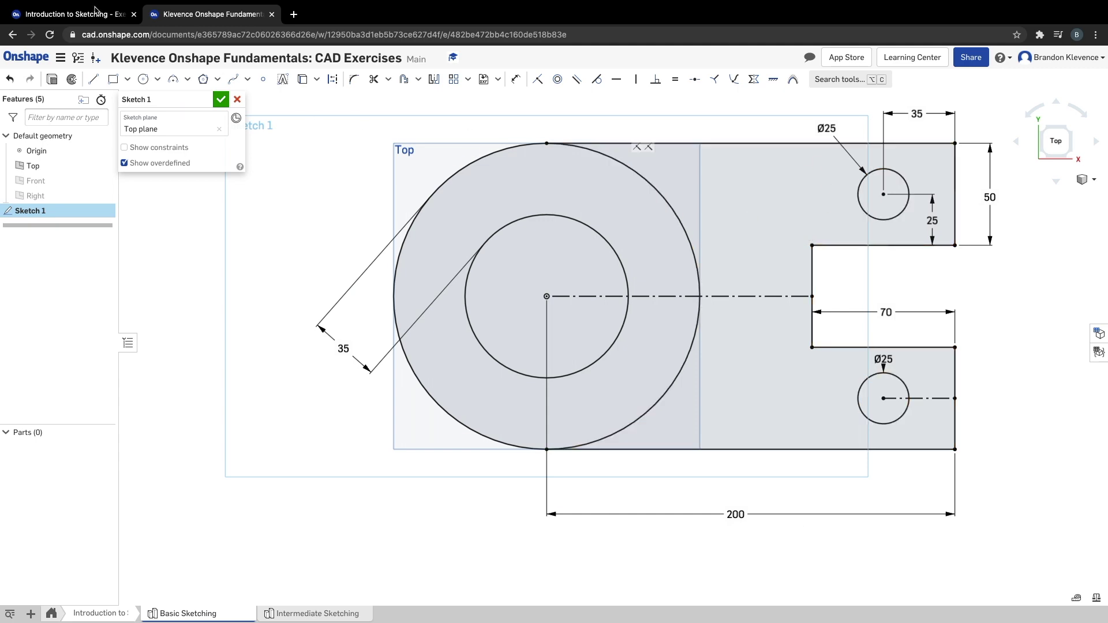
left_click(75, 14)
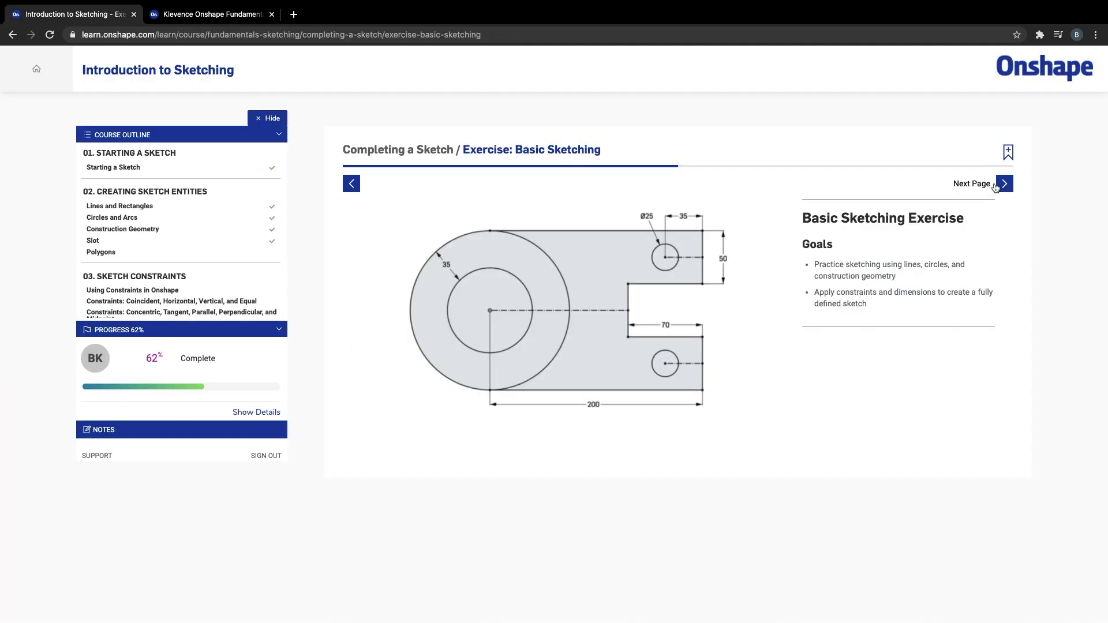
Step: Page through the Basic Sketching slides to Step 8 of 8, then return to the CAD Exercises document
left_click(1003, 185)
left_click(959, 224)
left_click(959, 224)
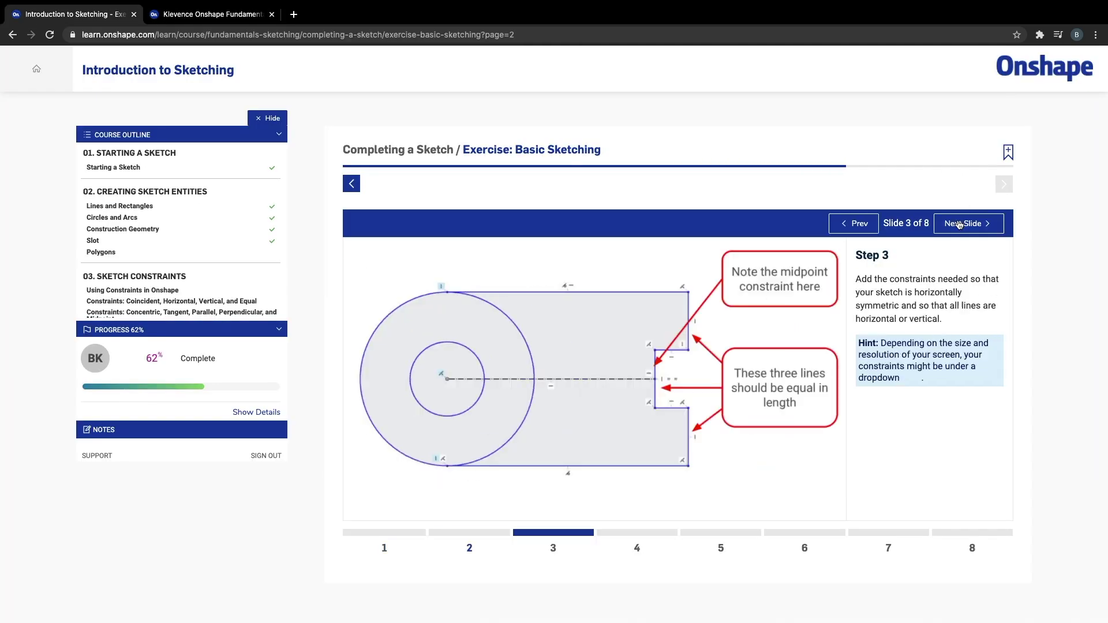
left_click(959, 224)
left_click(960, 224)
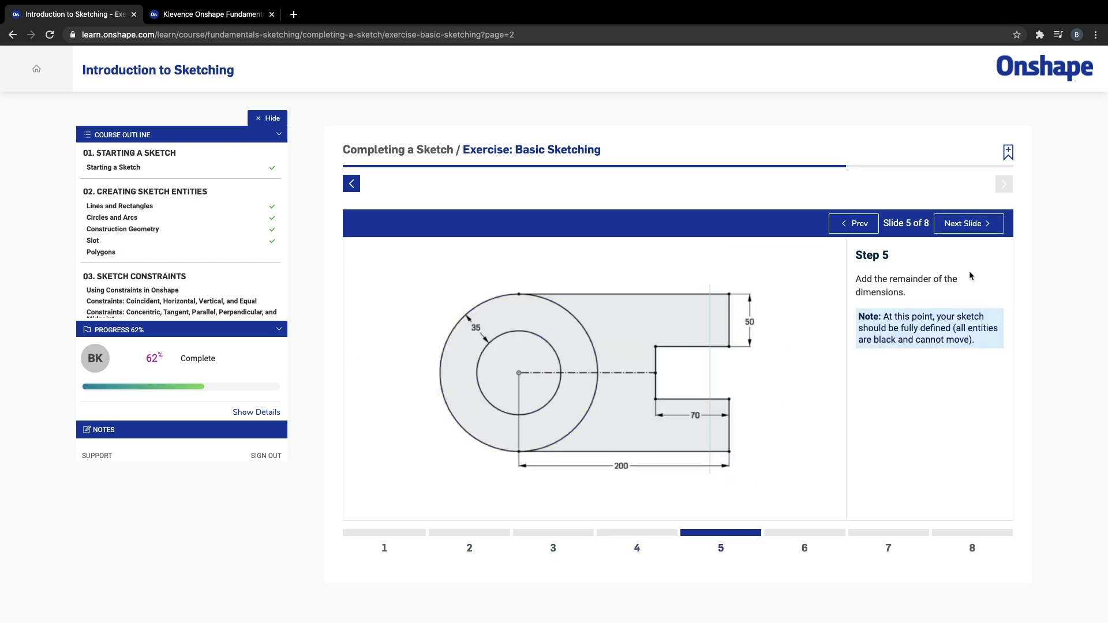
left_click(980, 225)
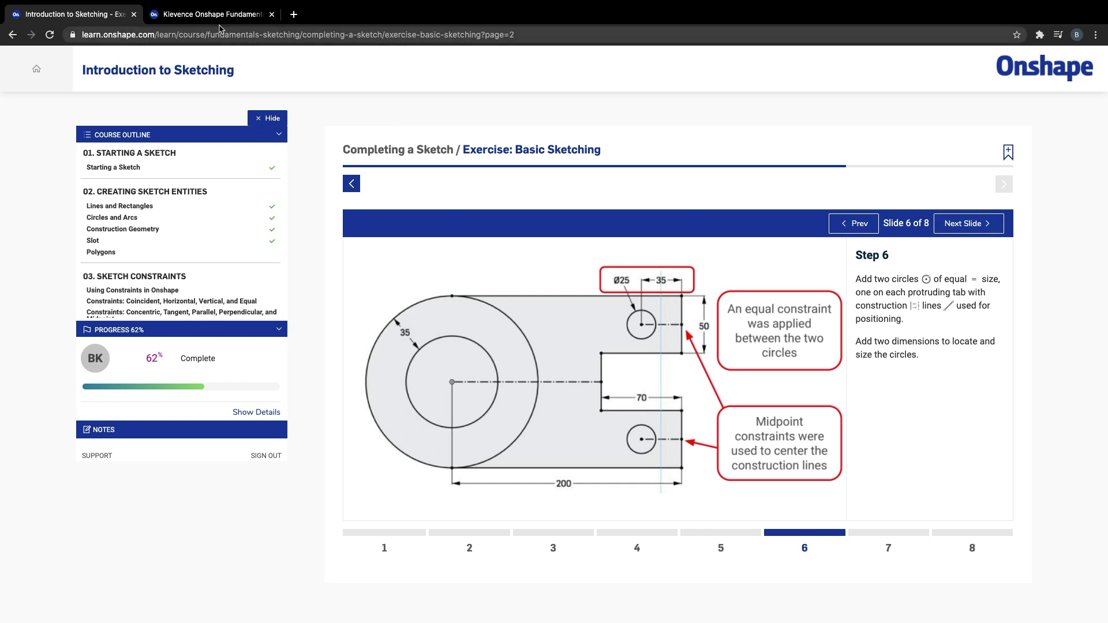
left_click(973, 218)
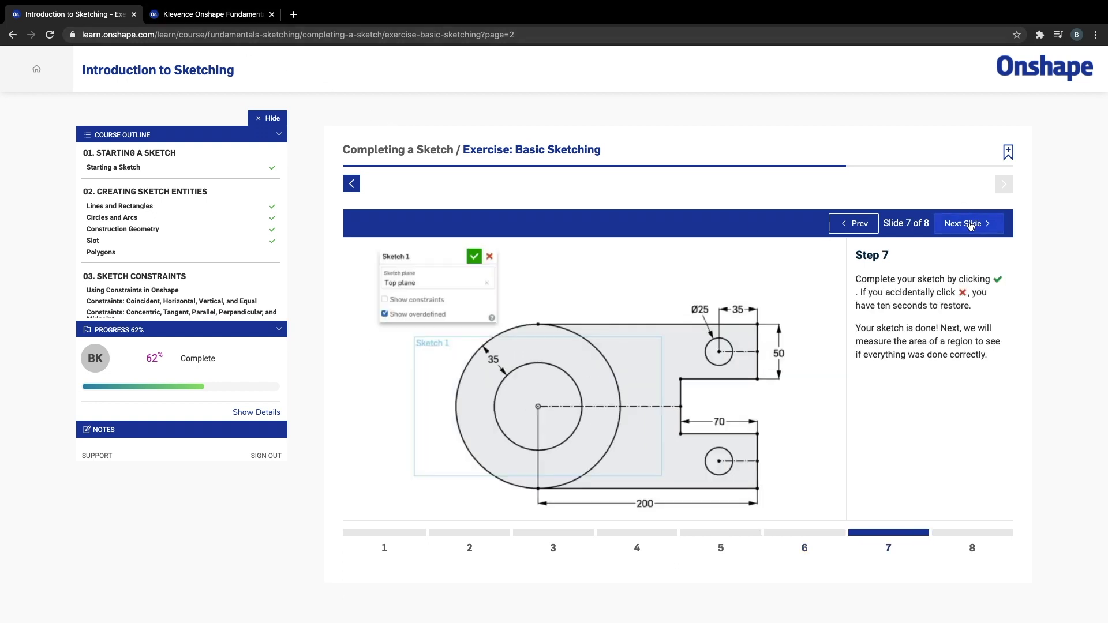
left_click(972, 222)
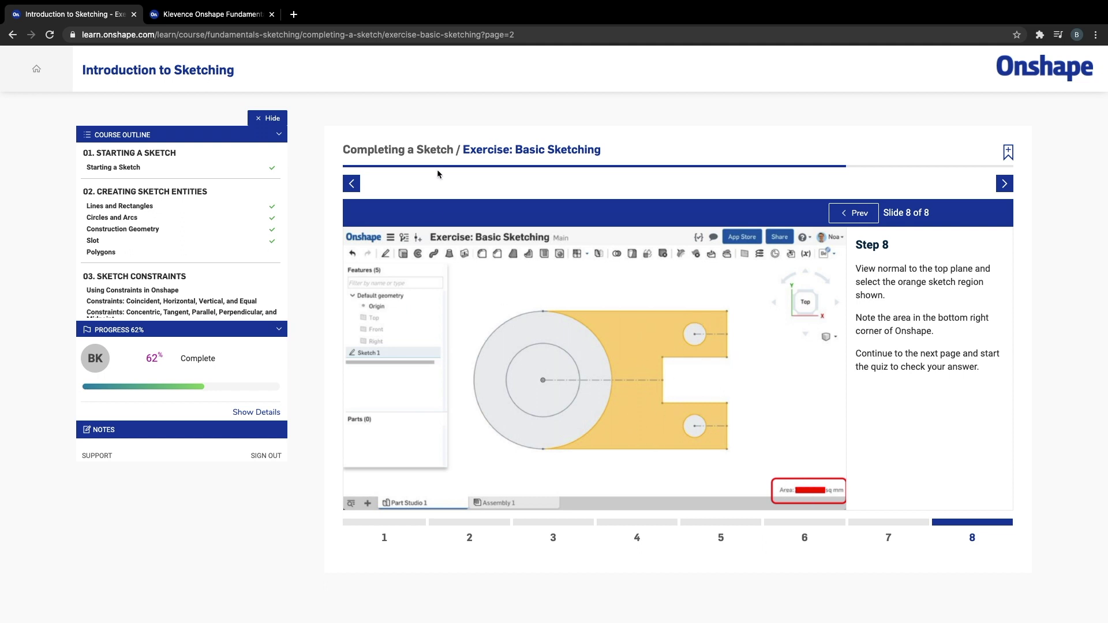
left_click(210, 15)
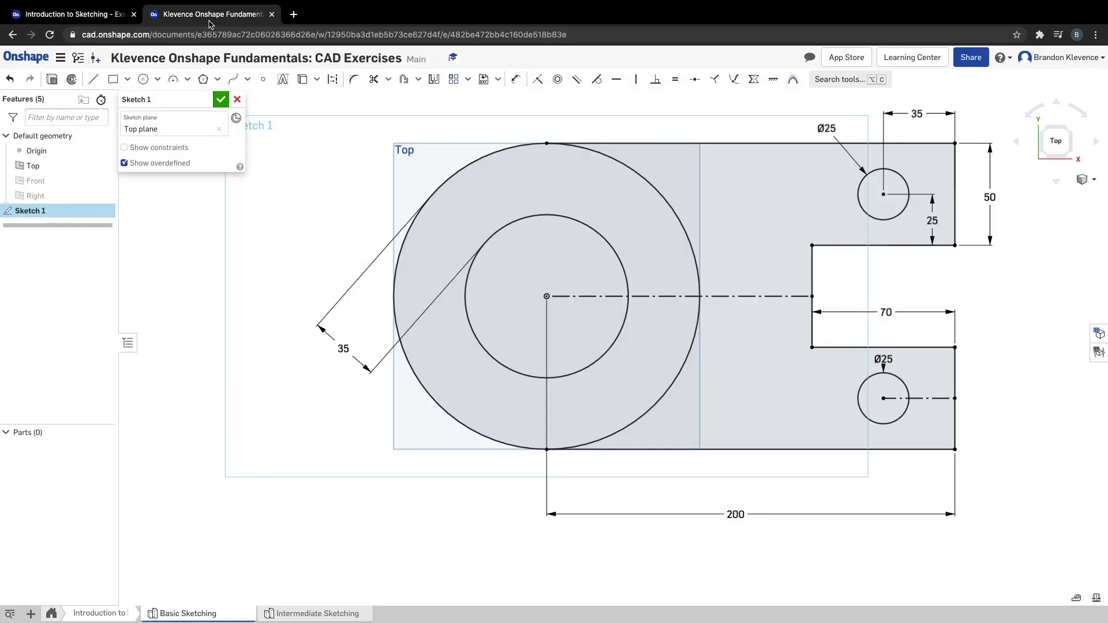
Step: Make the upper tab's lower edge horizontal and both right edges vertical, then finish Sketch 1
left_click(617, 79)
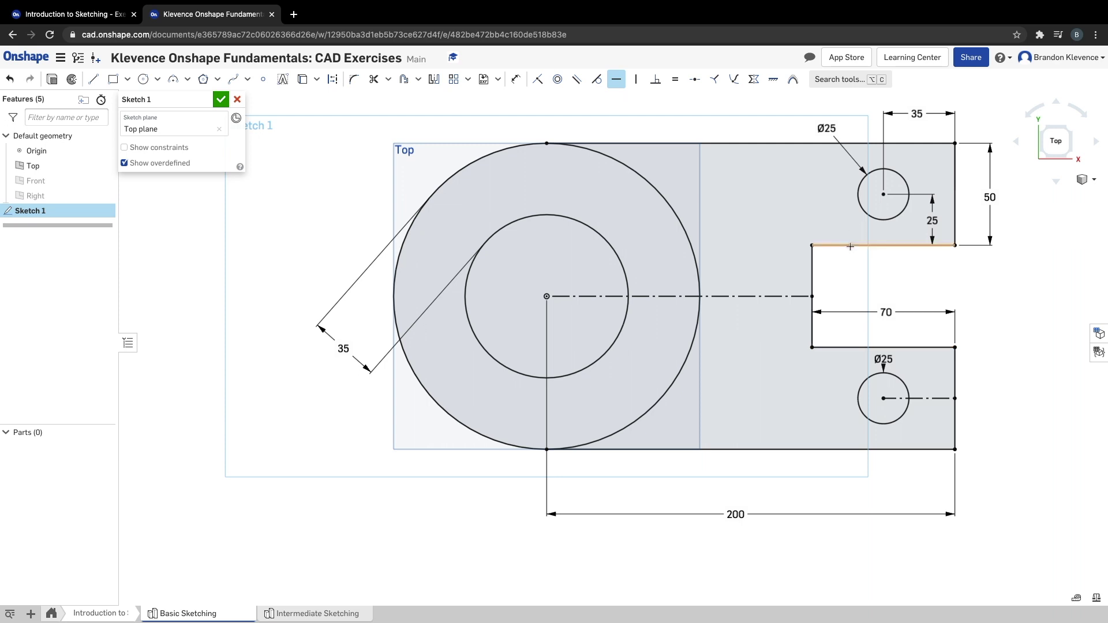
left_click(636, 79)
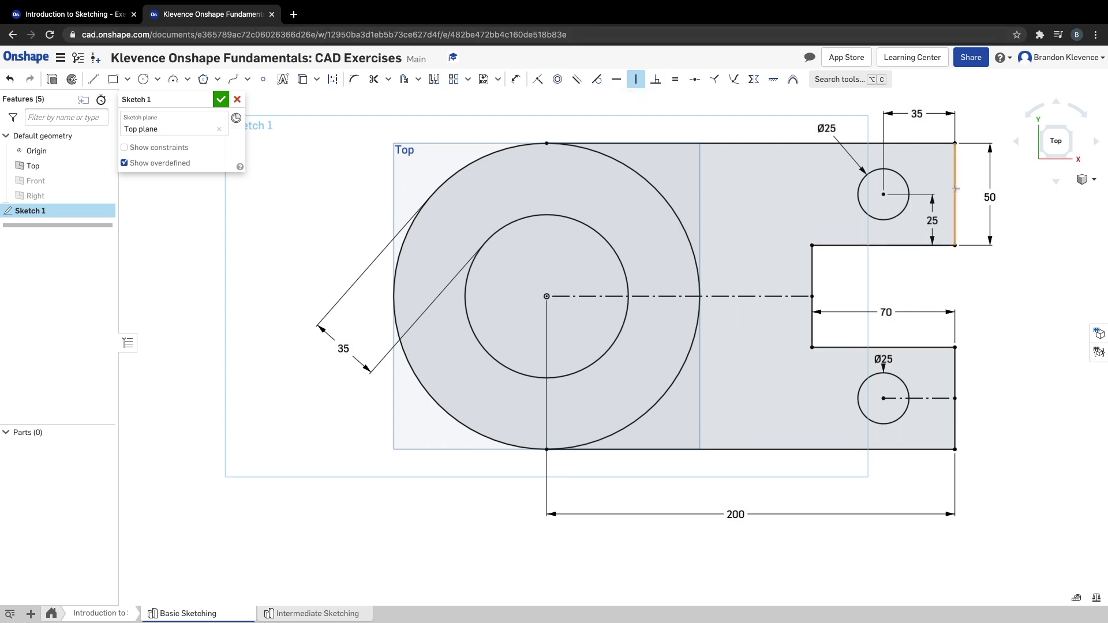
left_click(960, 192)
left_click(958, 383)
left_click(221, 101)
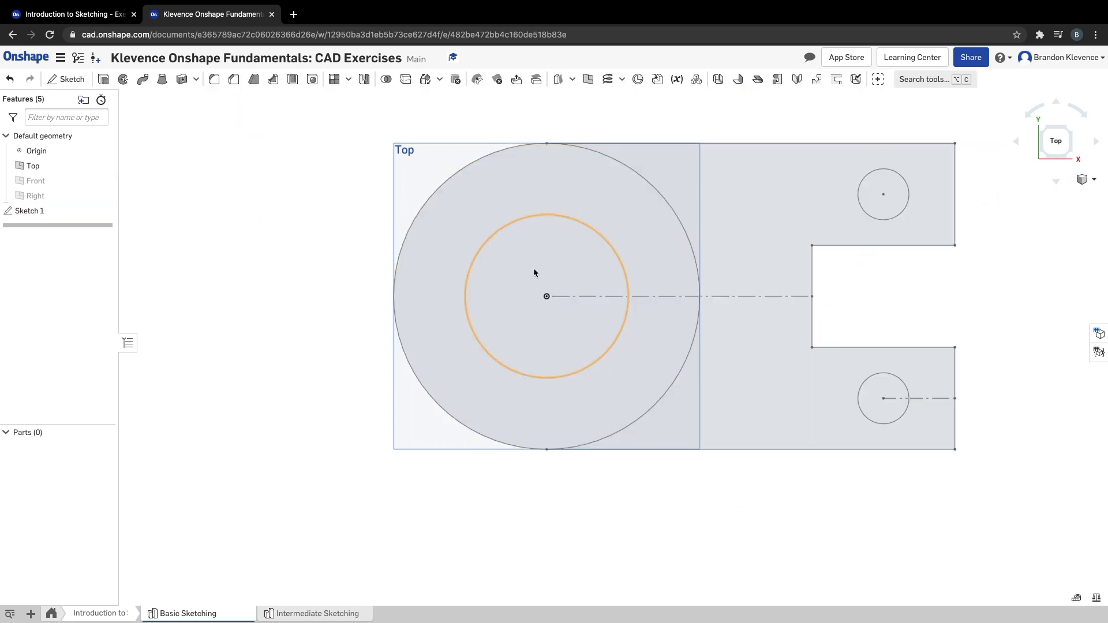